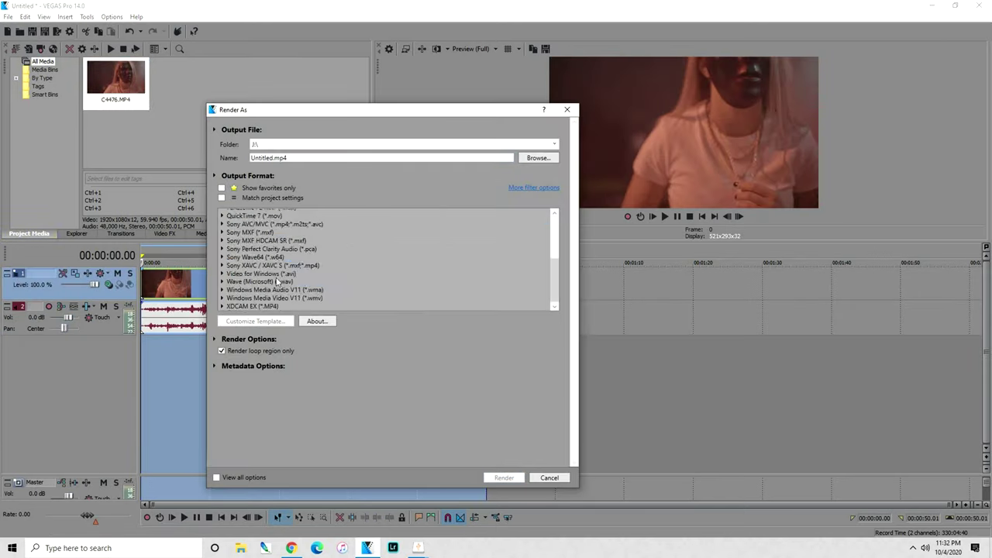
Open Project Properties on the Video tab, showing the QFHD 24p (3840x2160, 23.976 fps) template
click(231, 264)
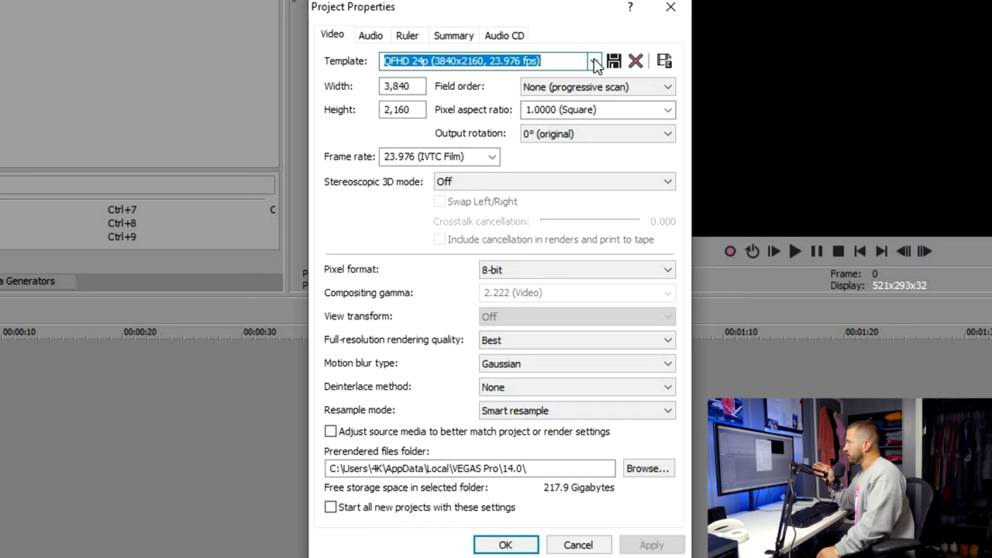
Try a 1920x1080 frame size, then reselect the QFHD 24p template
click(596, 64)
click(595, 64)
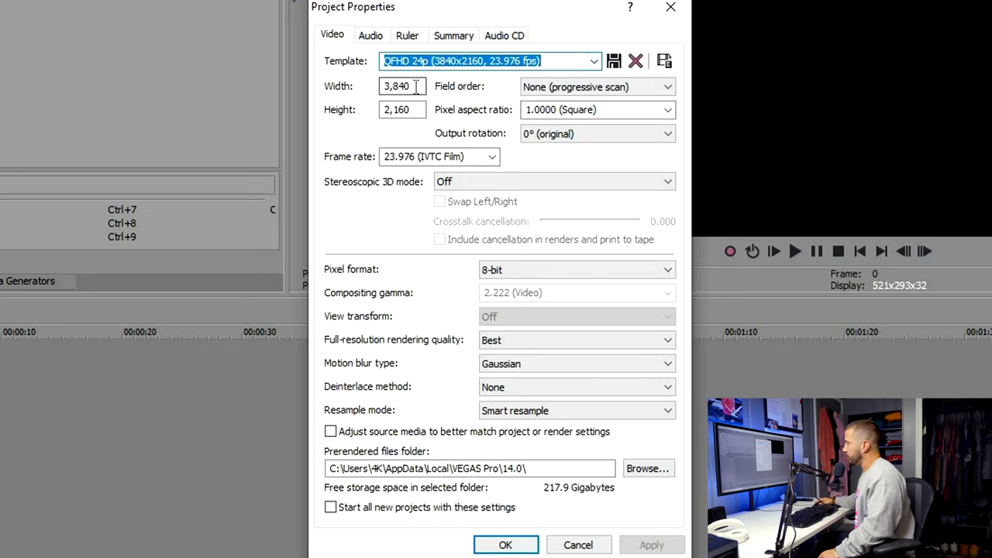
double_click(416, 86)
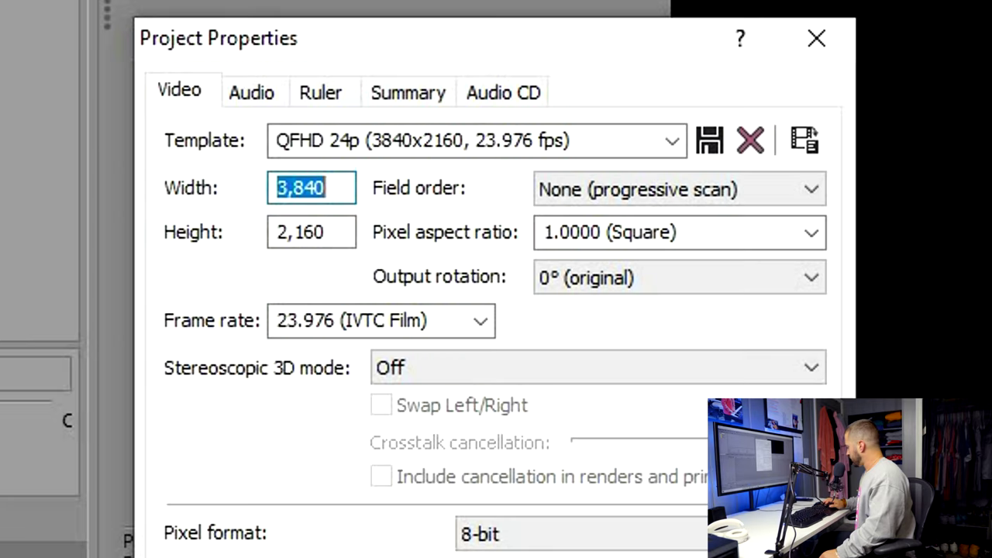
text(1920)
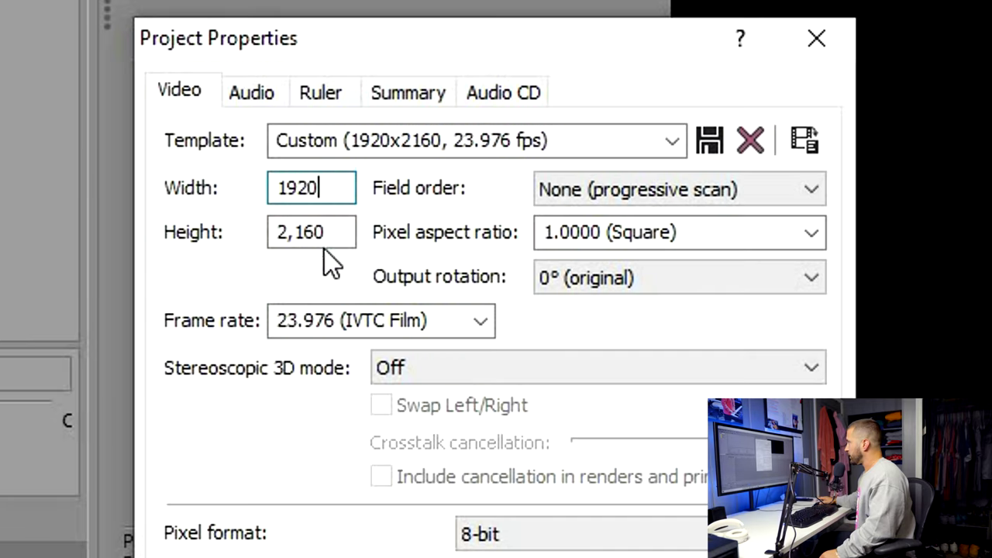
key(Tab)
text(1080)
click(679, 141)
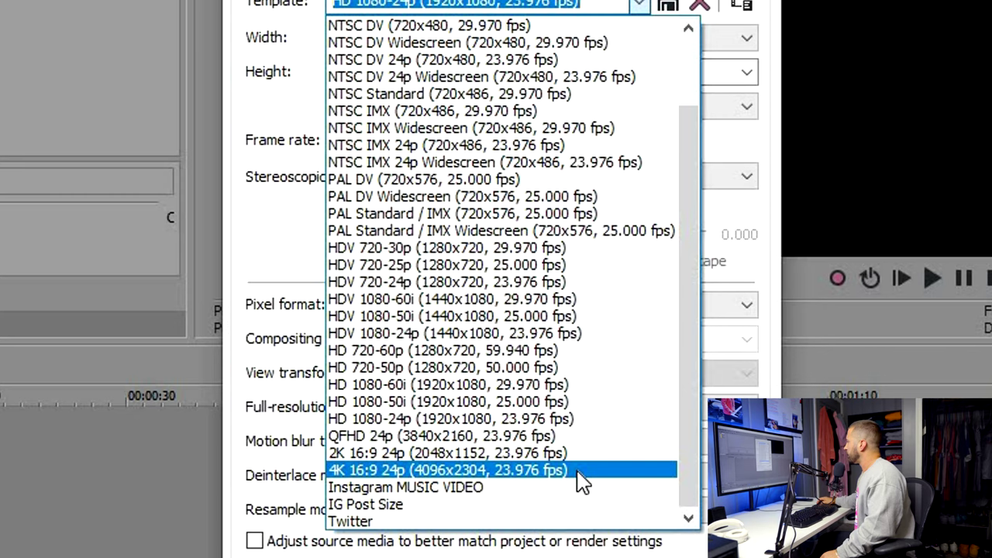
key(Up)
key(Up)
key(Return)
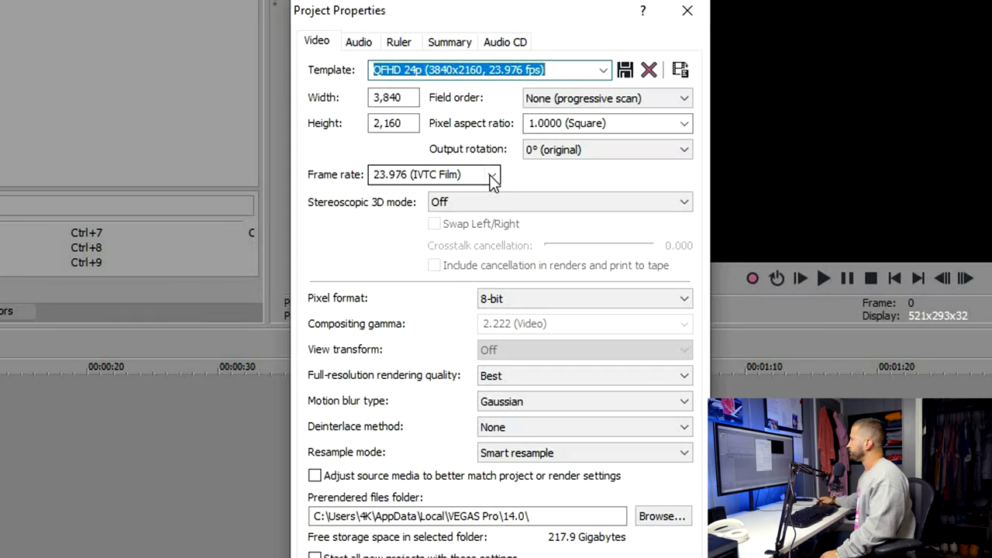
Keep 23.976 fps, 3D off, 8-bit pixel format, Best quality and Gaussian motion blur
click(493, 178)
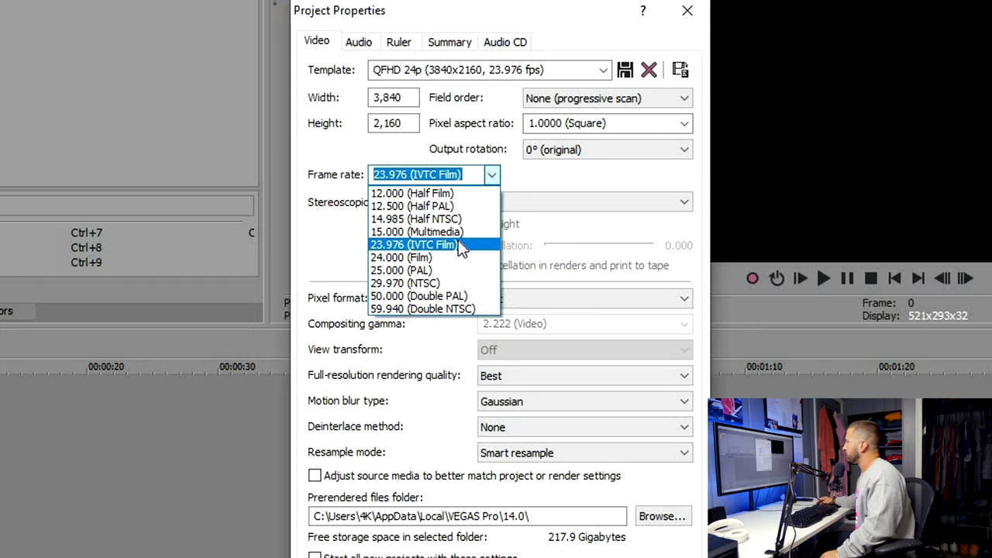
click(467, 244)
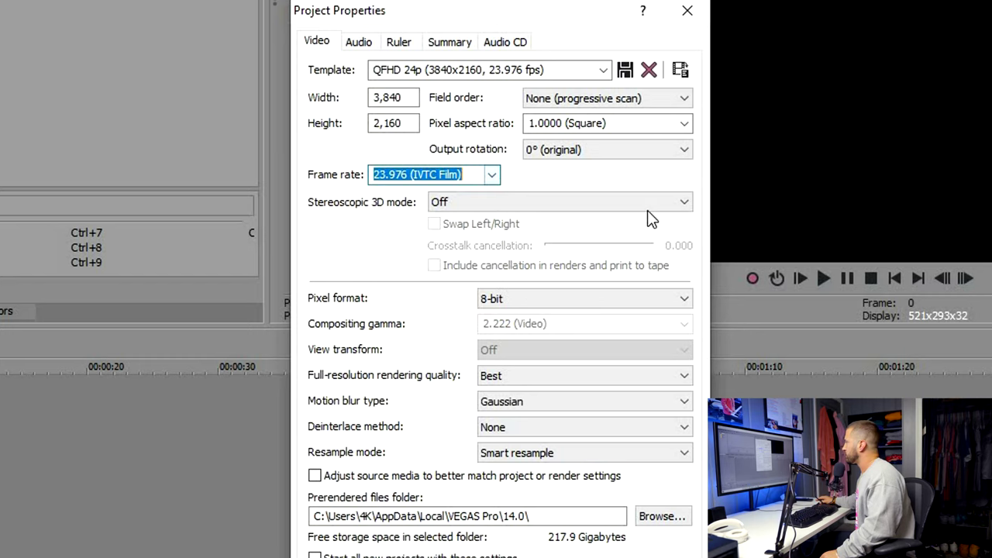
click(587, 202)
click(587, 201)
click(589, 298)
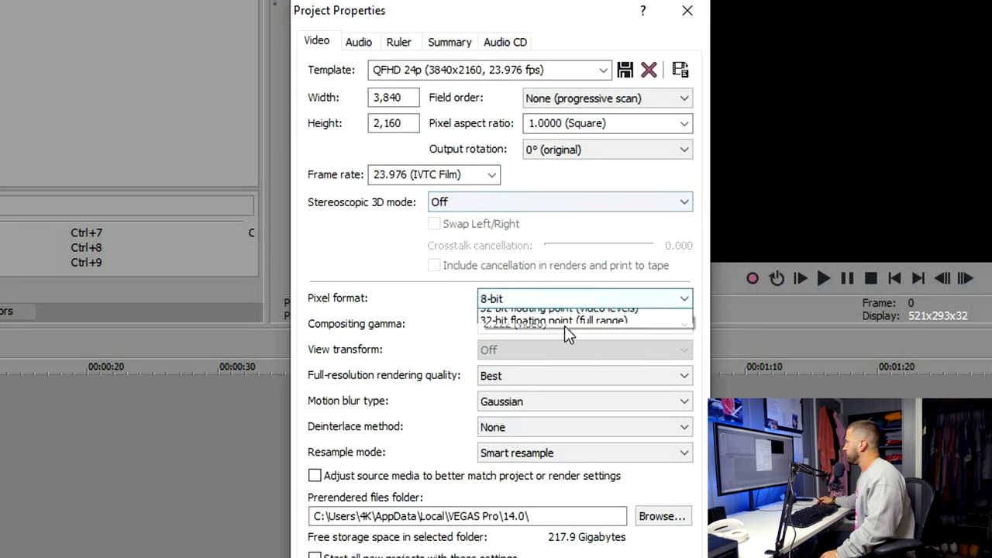
click(569, 377)
click(566, 376)
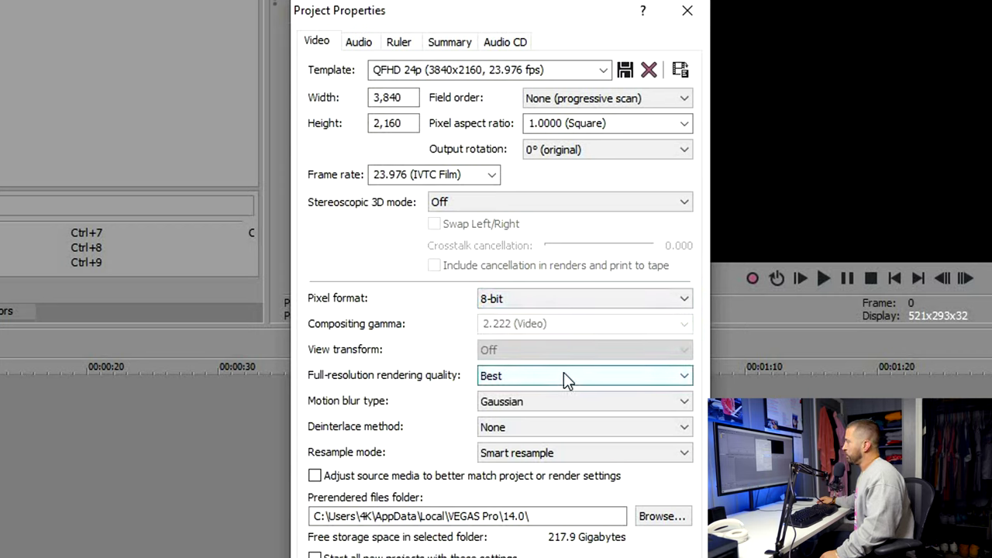
click(564, 379)
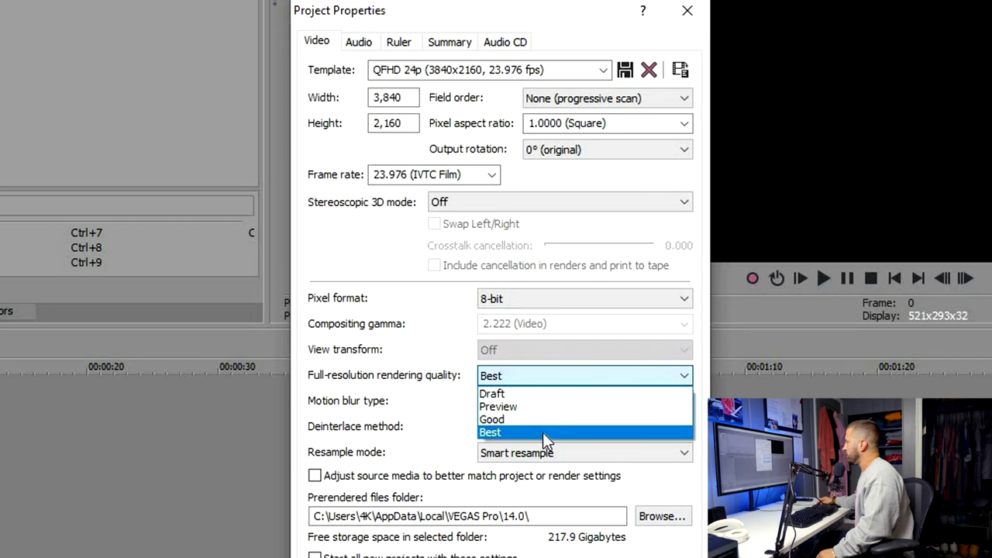
click(543, 433)
click(535, 406)
click(535, 406)
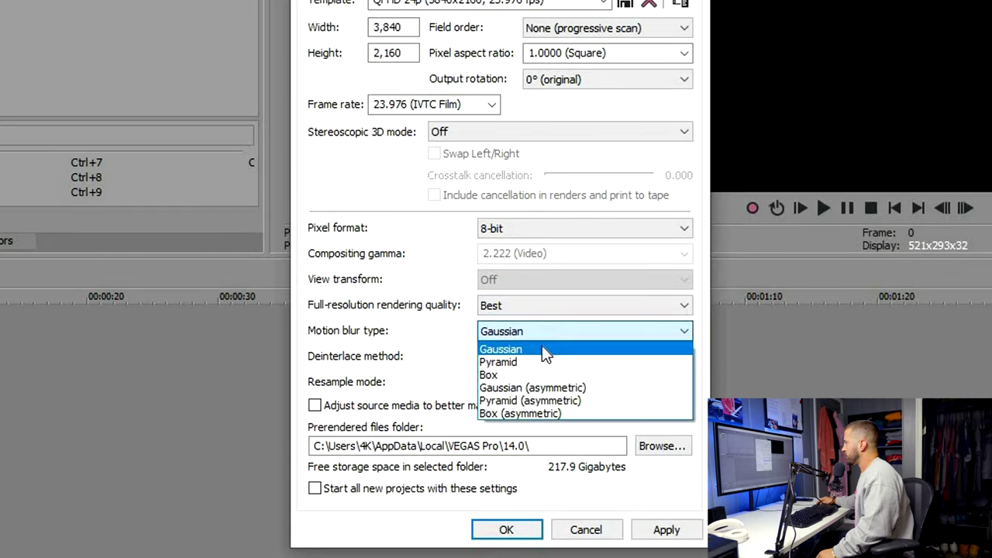
click(547, 349)
click(553, 357)
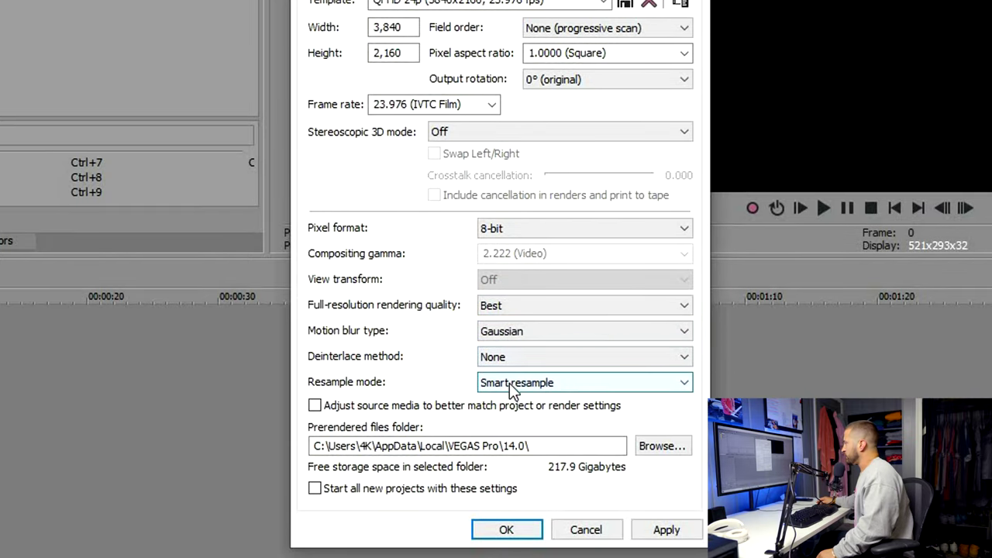
Set resample mode to Disable resample, keep deinterlace None and 48,000 Hz, and apply as default
click(618, 385)
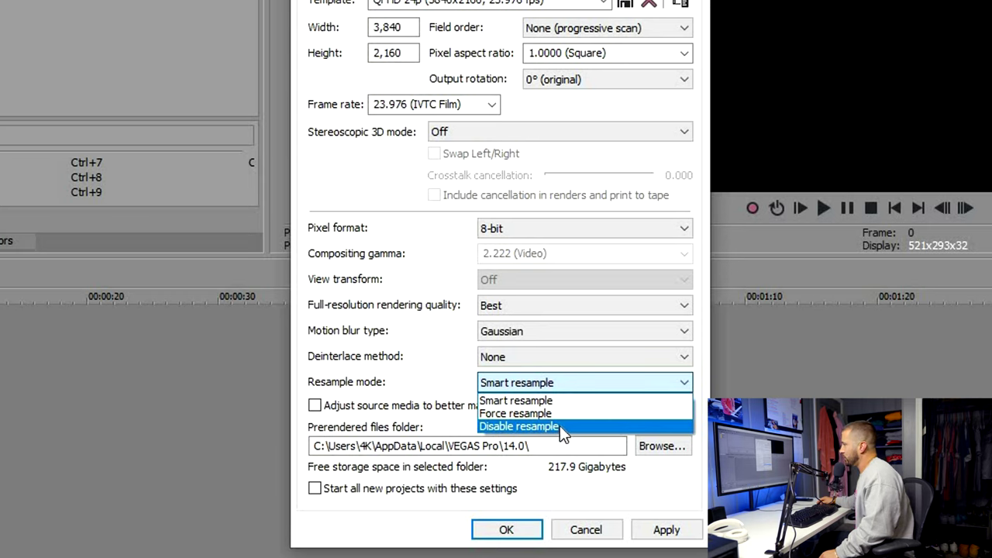
click(539, 362)
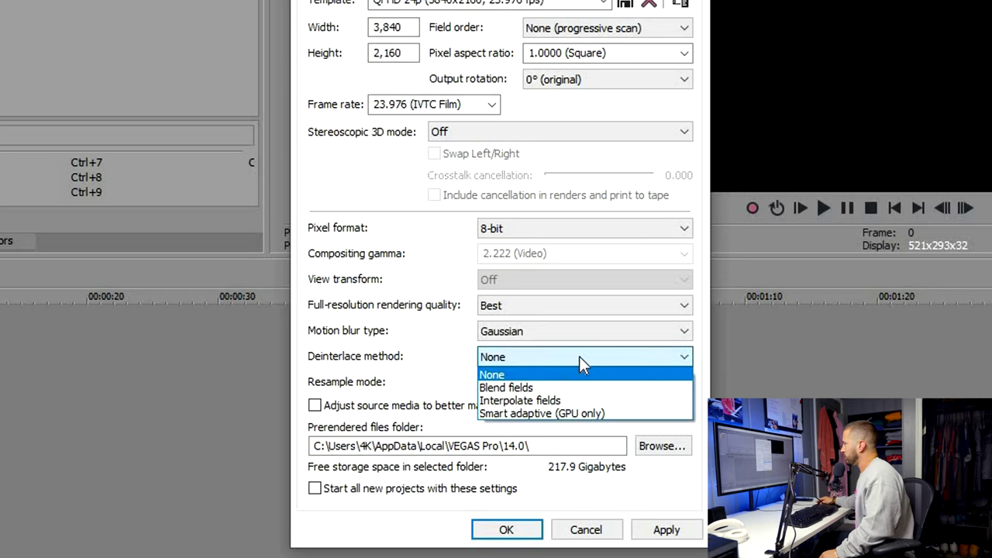
click(581, 364)
click(688, 532)
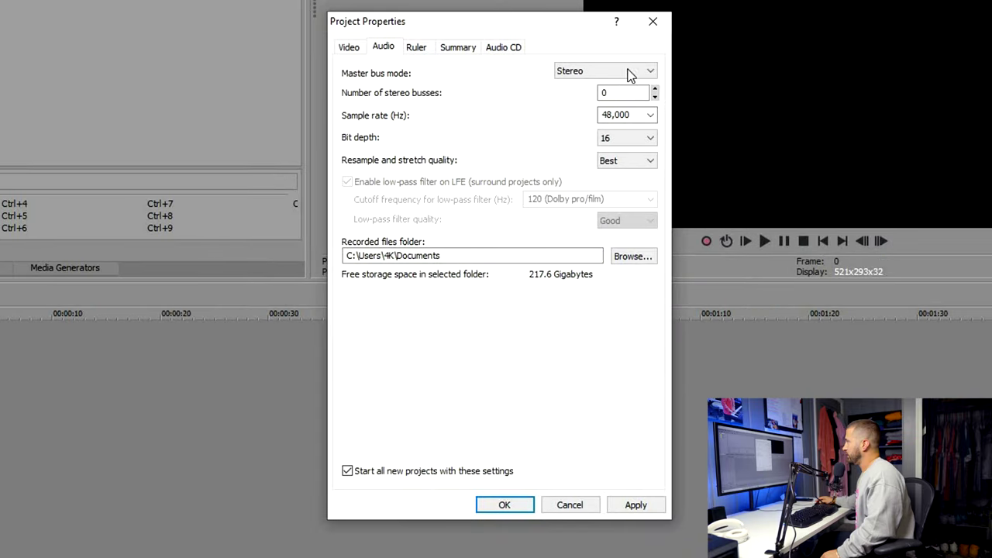
click(651, 117)
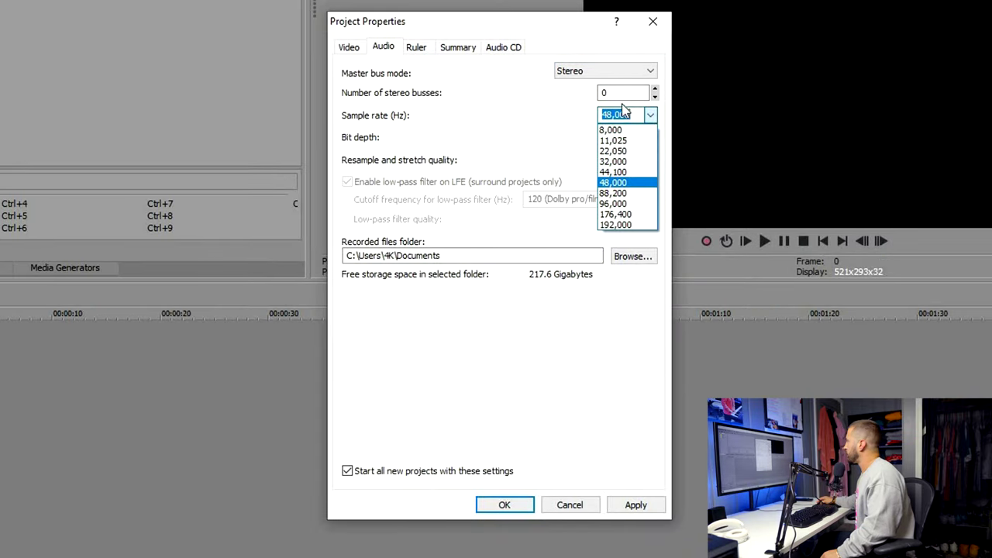
click(359, 48)
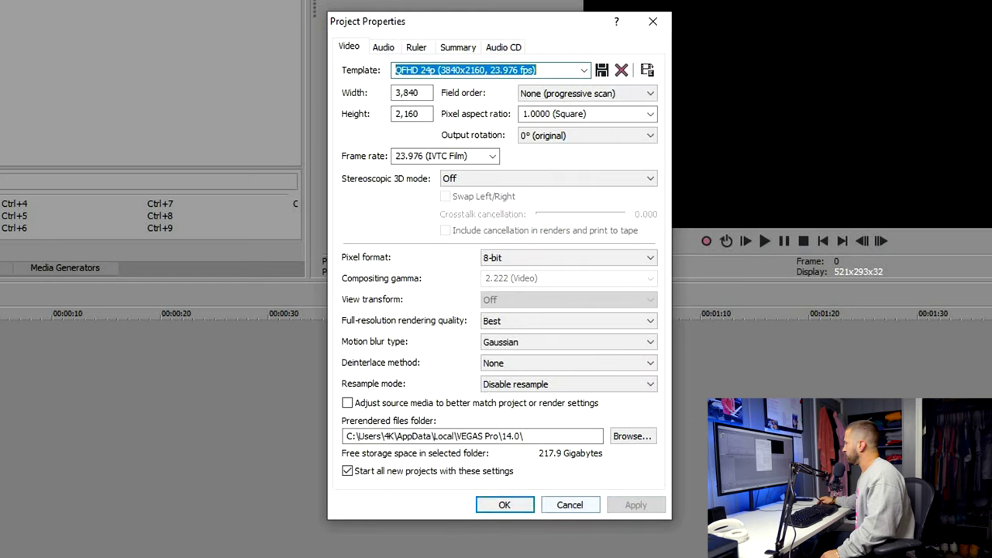
click(504, 504)
Import C4476.MP4 and drag it from Project Media onto the timeline
click(7, 16)
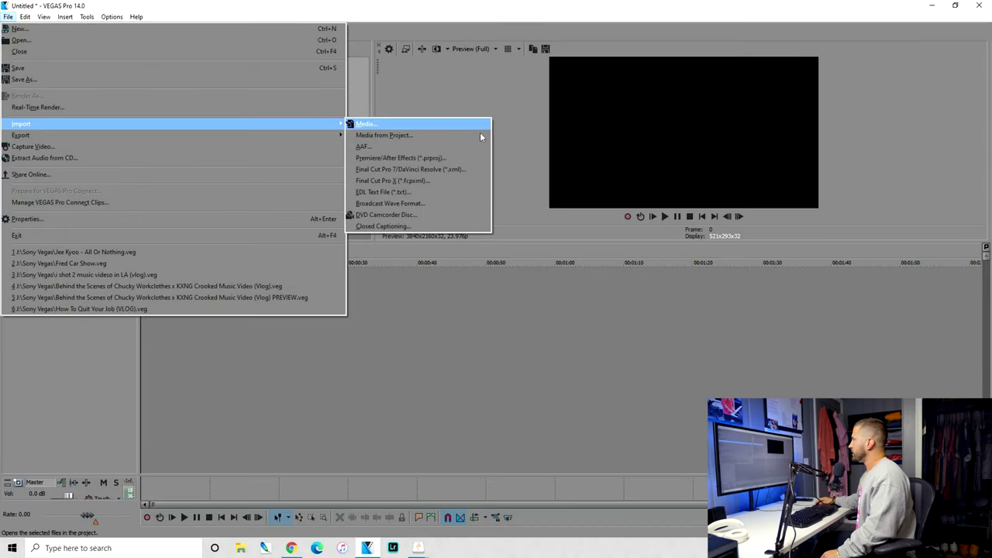
click(480, 129)
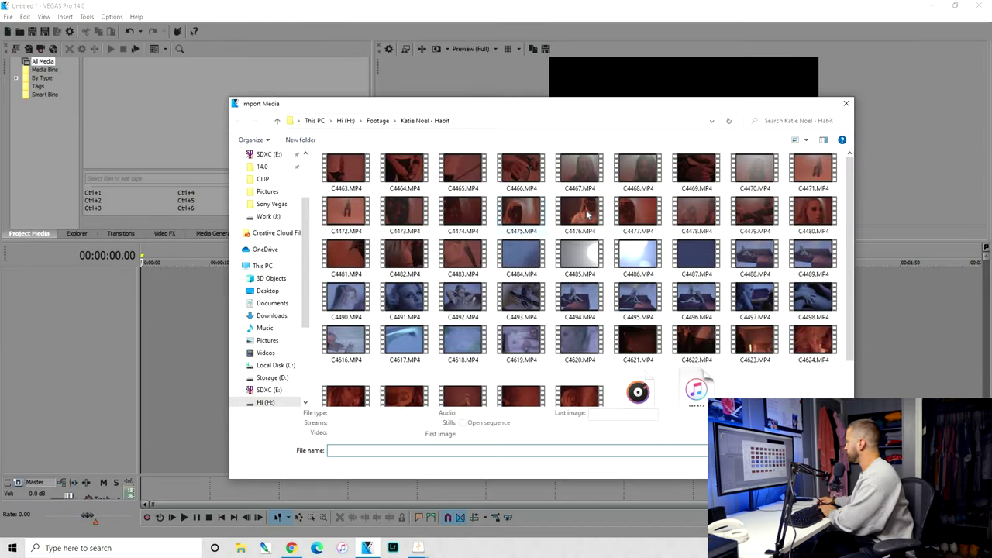
double_click(588, 215)
drag(118, 83, 79, 355)
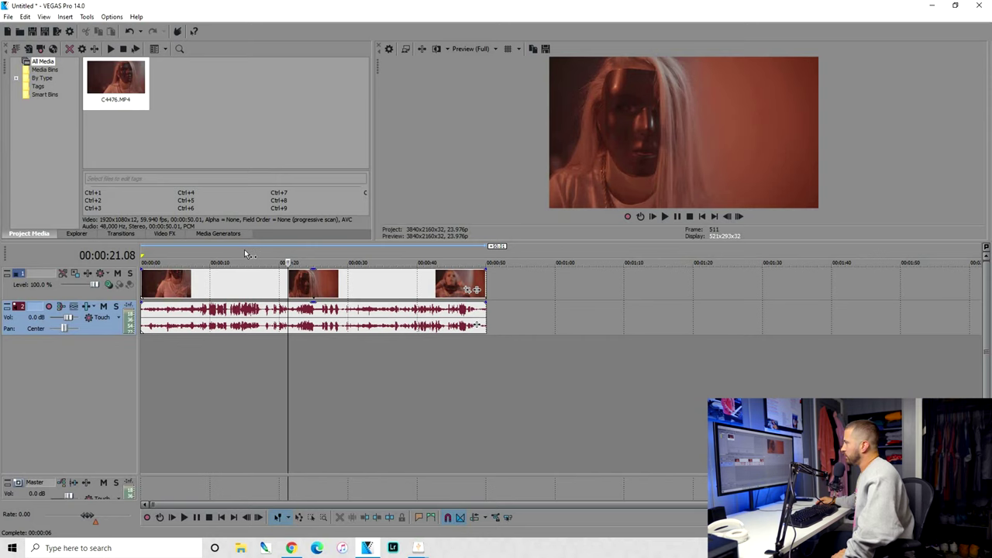
Drag out a loop region on the ruler and adjust its edges to span 00:00:00–00:00:30.00
double_click(355, 276)
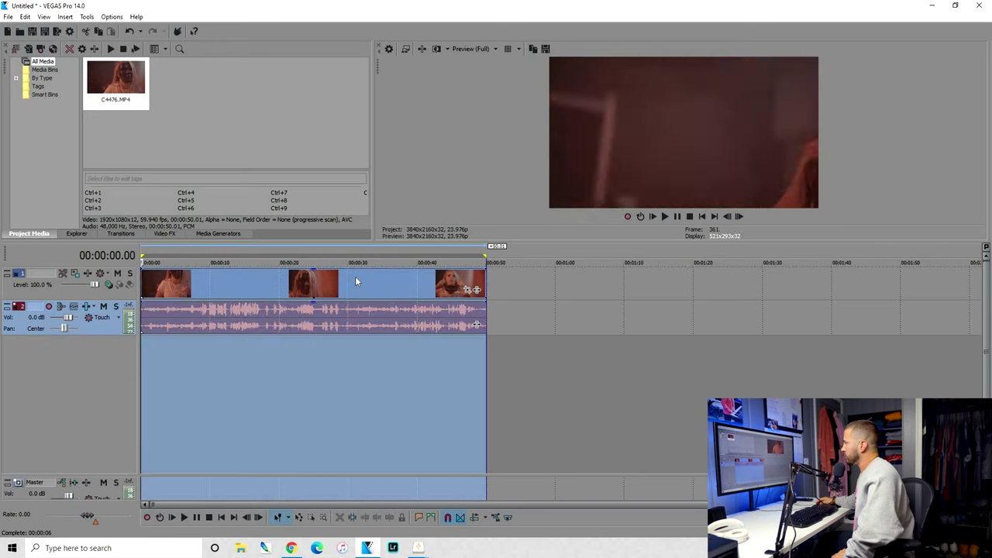
click(416, 285)
drag(271, 253, 365, 253)
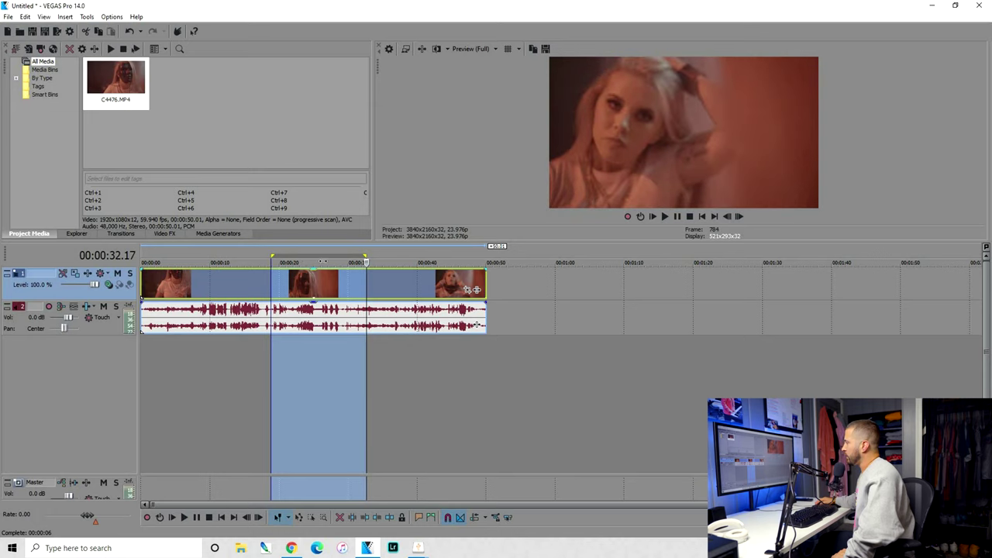
drag(234, 257, 427, 257)
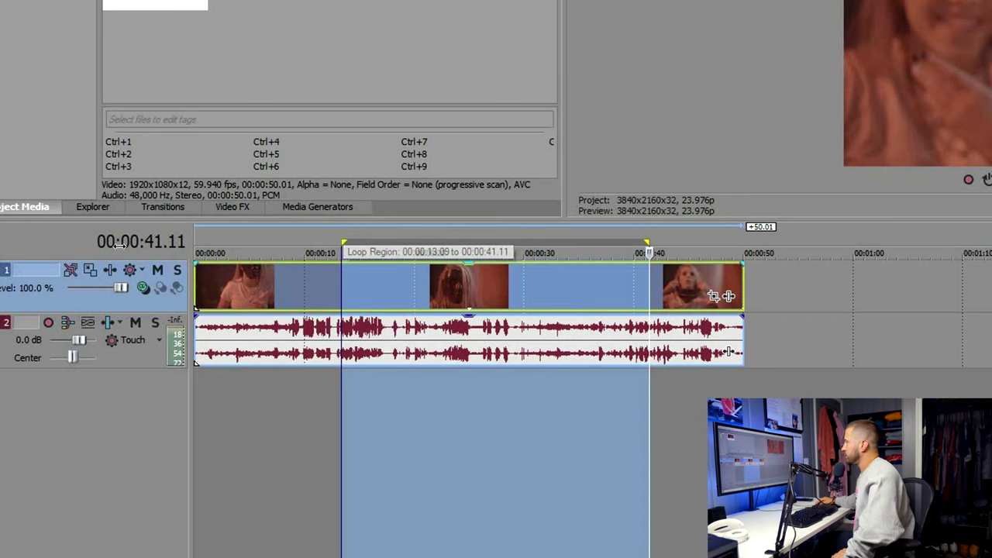
drag(316, 241, 196, 241)
drag(702, 241, 743, 241)
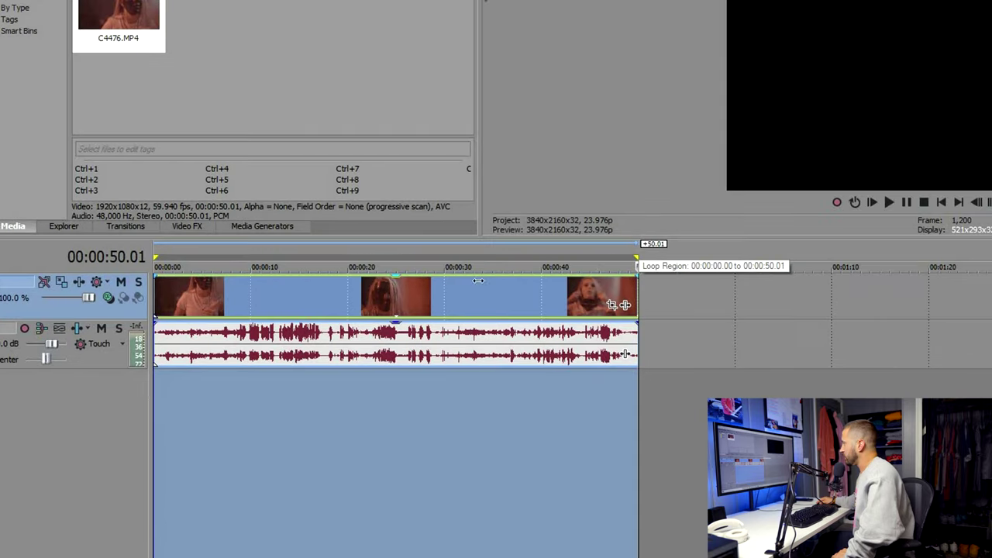
drag(478, 281, 458, 284)
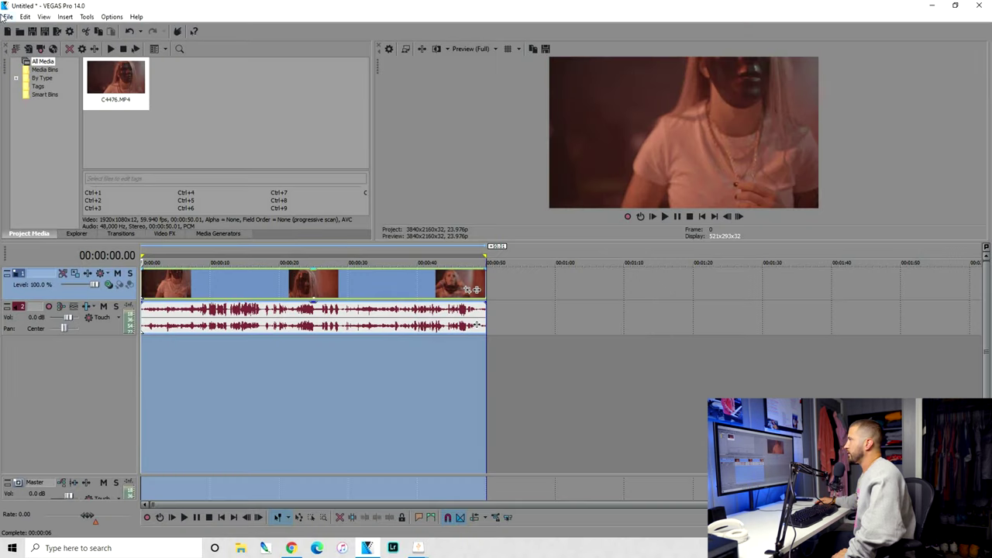
Open the Render As dialog with Alt+F, R
click(8, 16)
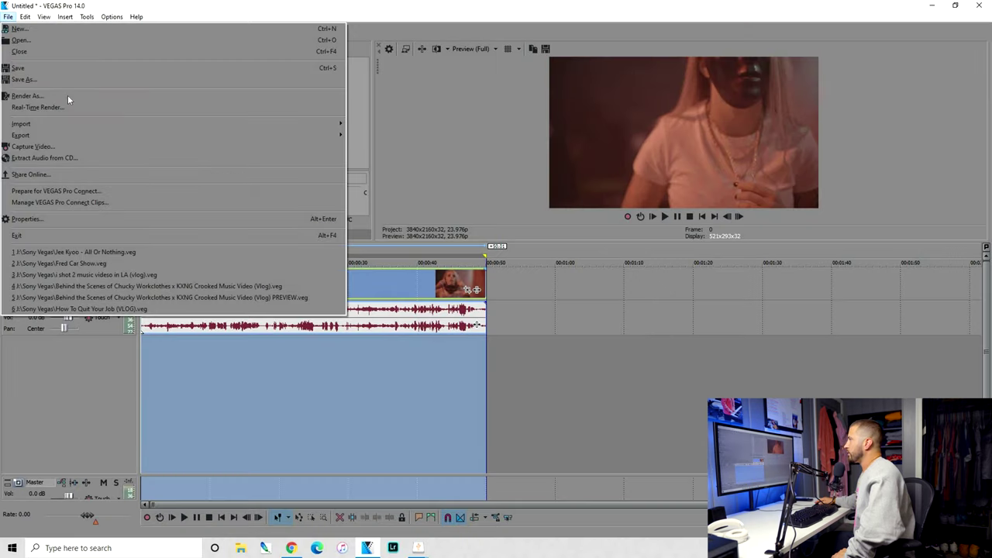
key(Escape)
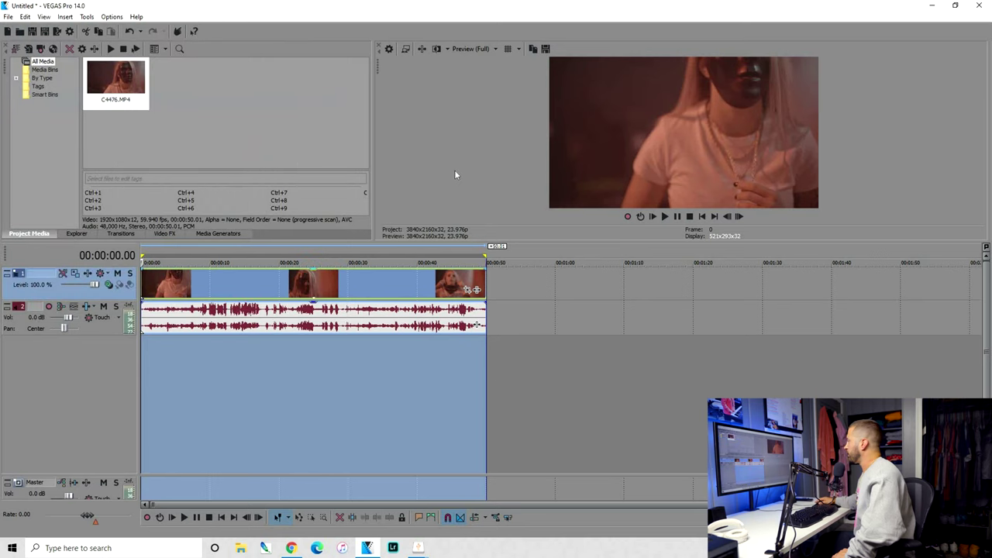
key(alt+f)
key(r)
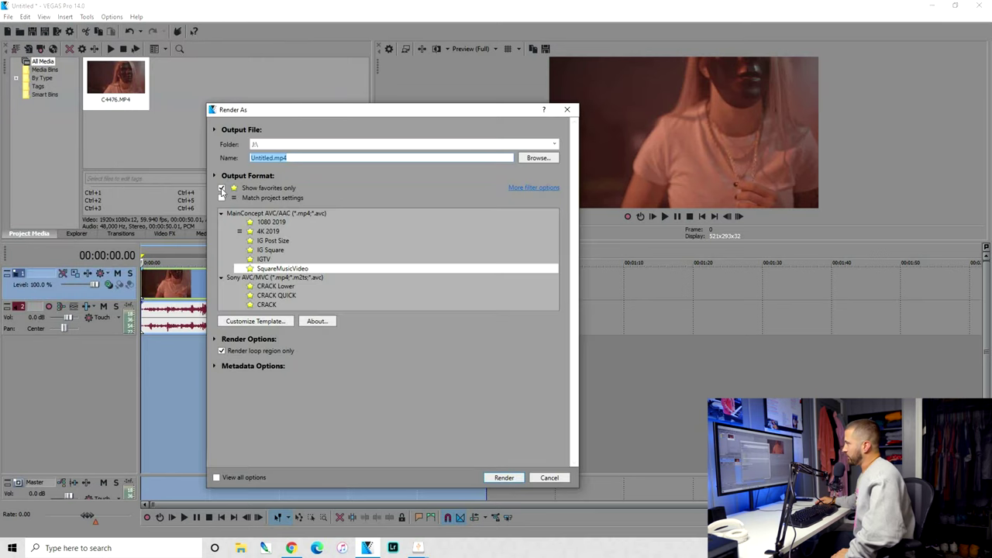
Show all formats and select MainConcept AVC/AAC (*.mp4;*.avc), expanding its templates
click(222, 188)
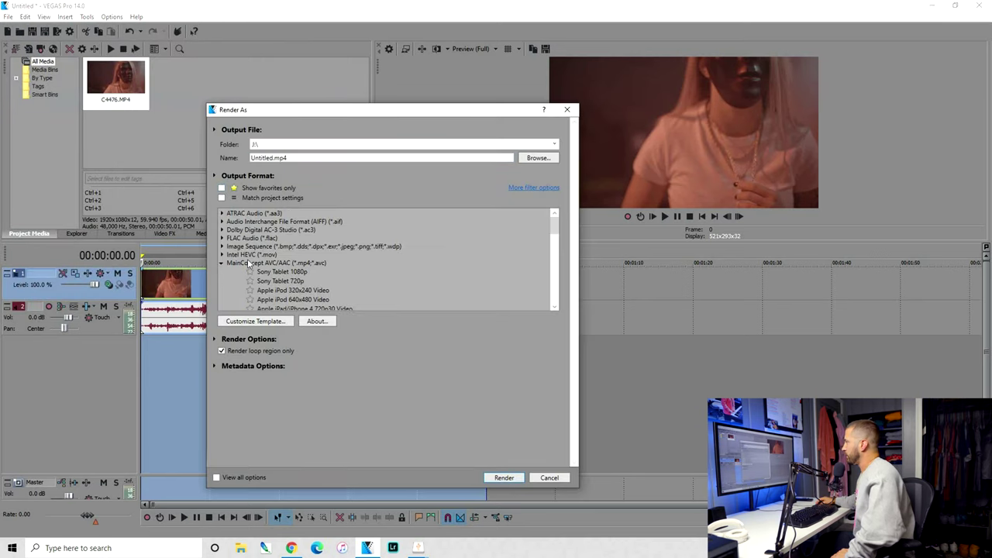
double_click(247, 263)
scroll(265, 288, down, 5)
scroll(248, 284, up, 5)
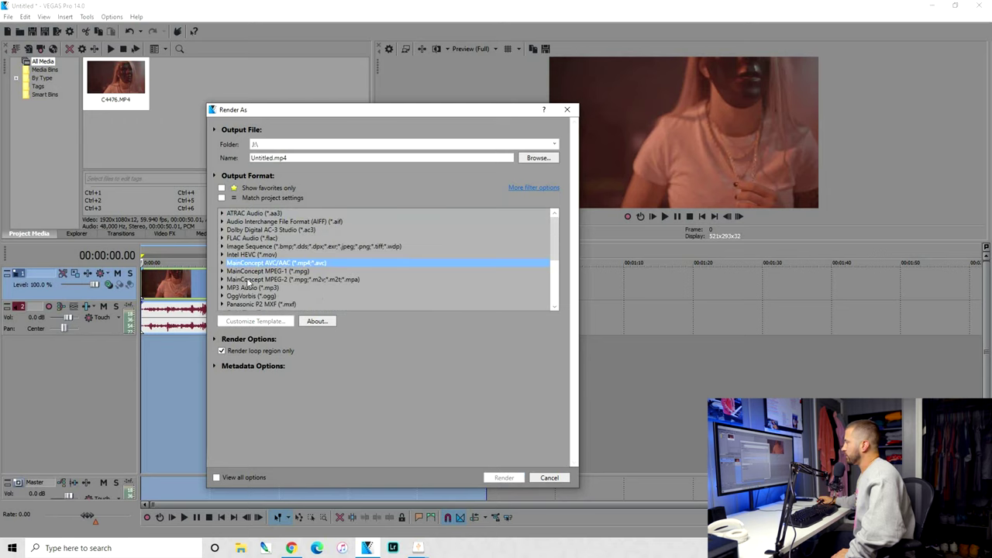
scroll(247, 284, down, 5)
scroll(250, 283, up, 5)
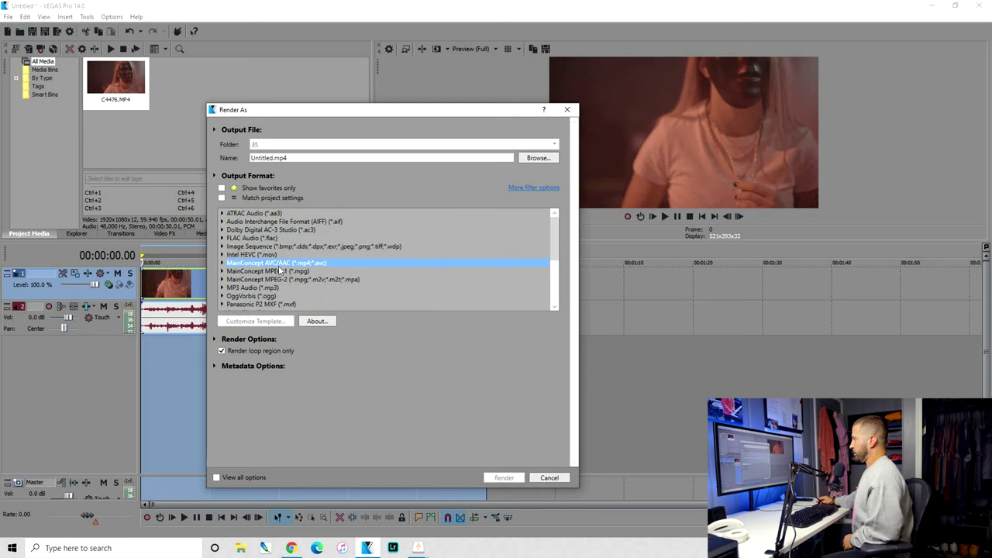
scroll(272, 279, down, 5)
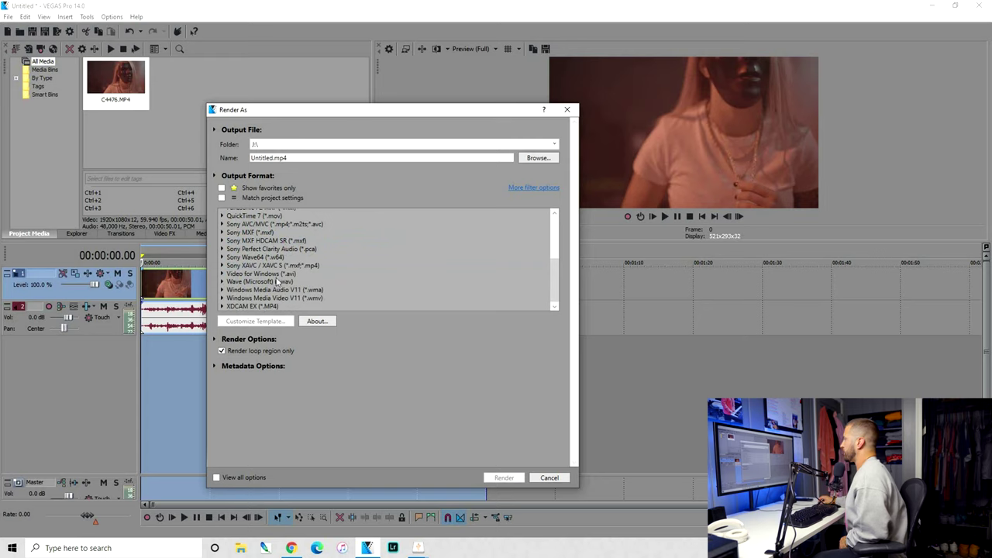
scroll(263, 275, up, 5)
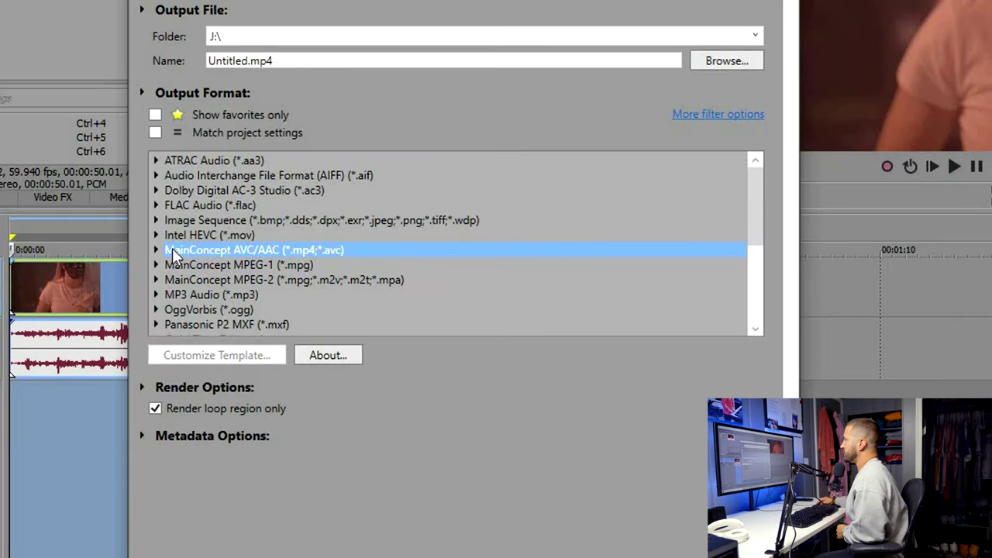
double_click(288, 248)
Browse the Internet HD 720p and 1080p templates, then customize the 4K 2019 template
scroll(291, 248, down, 10)
scroll(302, 235, up, 6)
scroll(302, 241, down, 5)
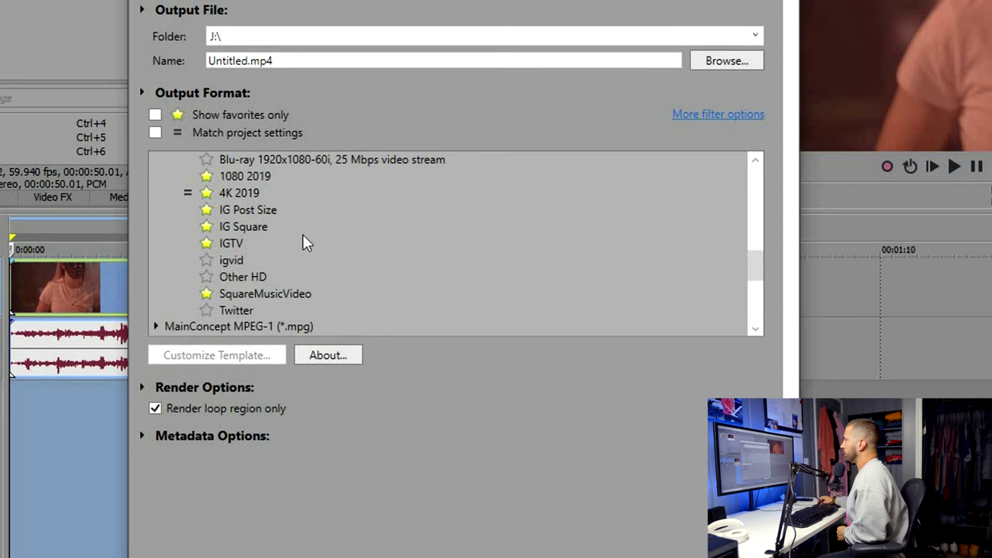
scroll(274, 181, up, 6)
click(262, 176)
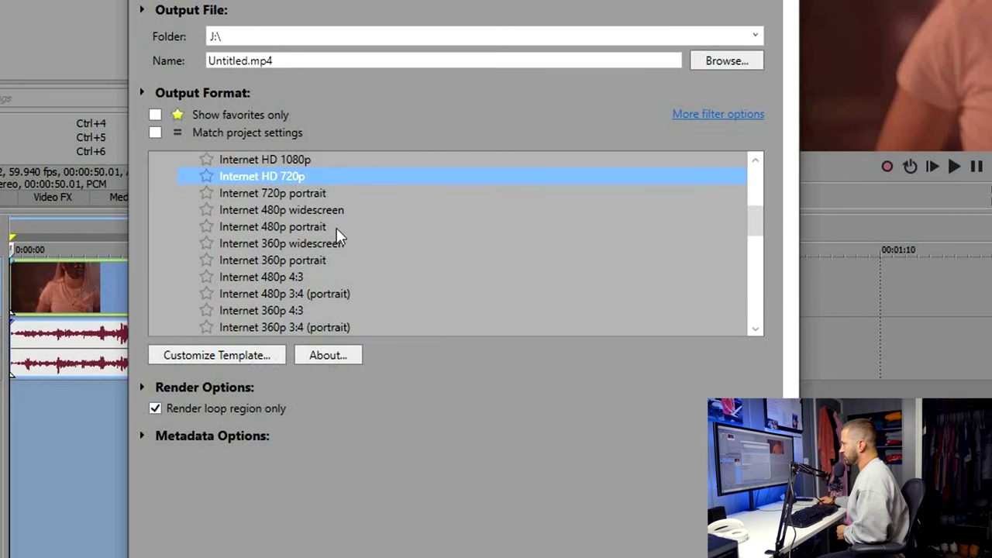
scroll(343, 252, down, 1)
scroll(333, 272, up, 4)
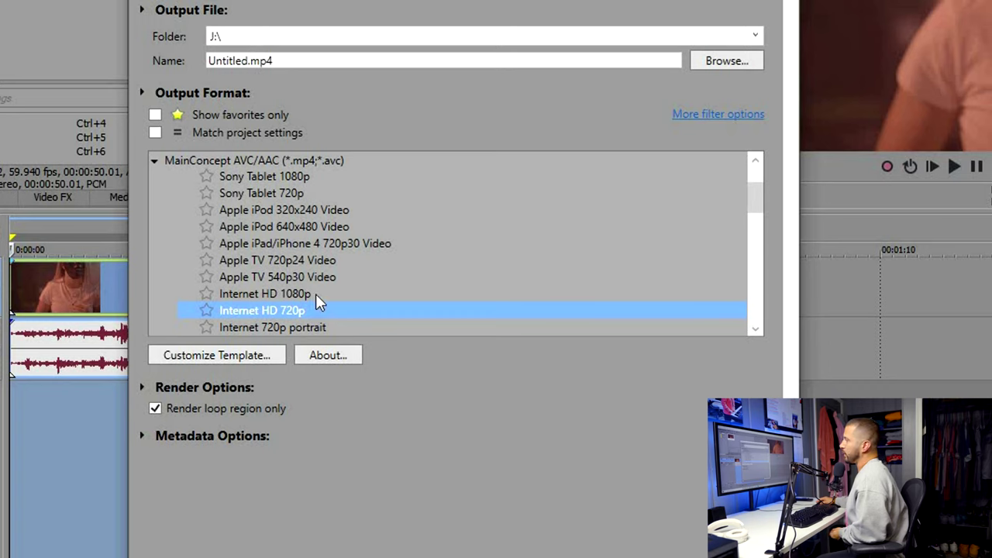
click(316, 295)
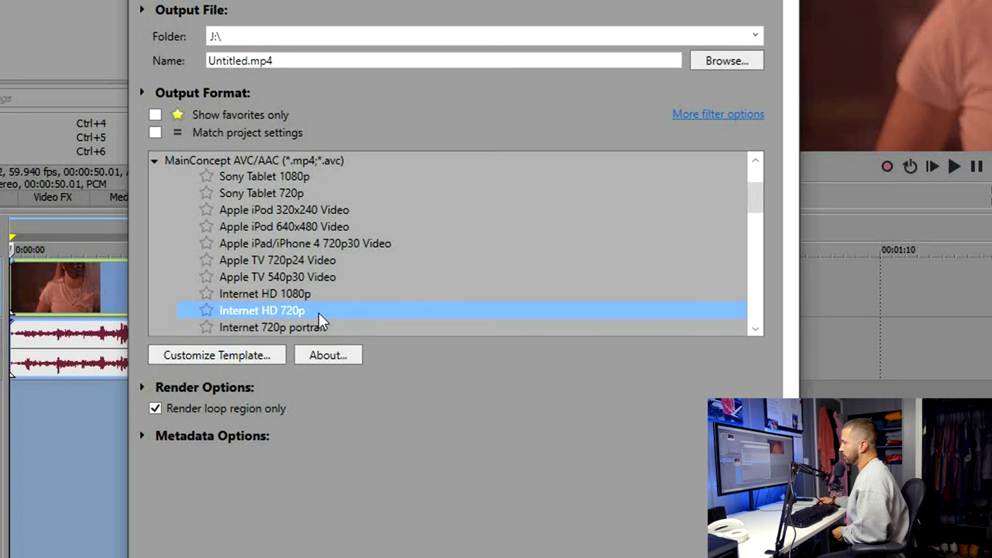
click(250, 355)
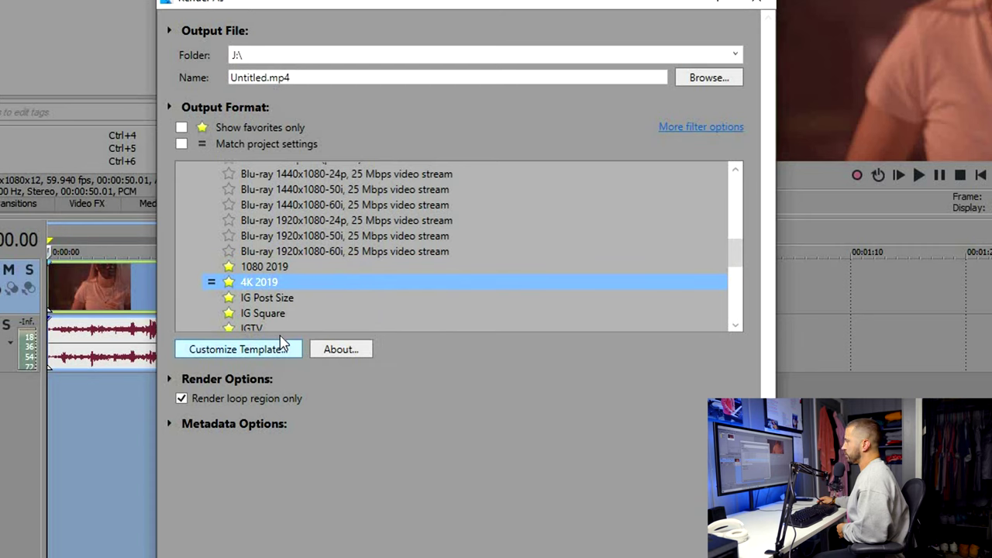
click(277, 347)
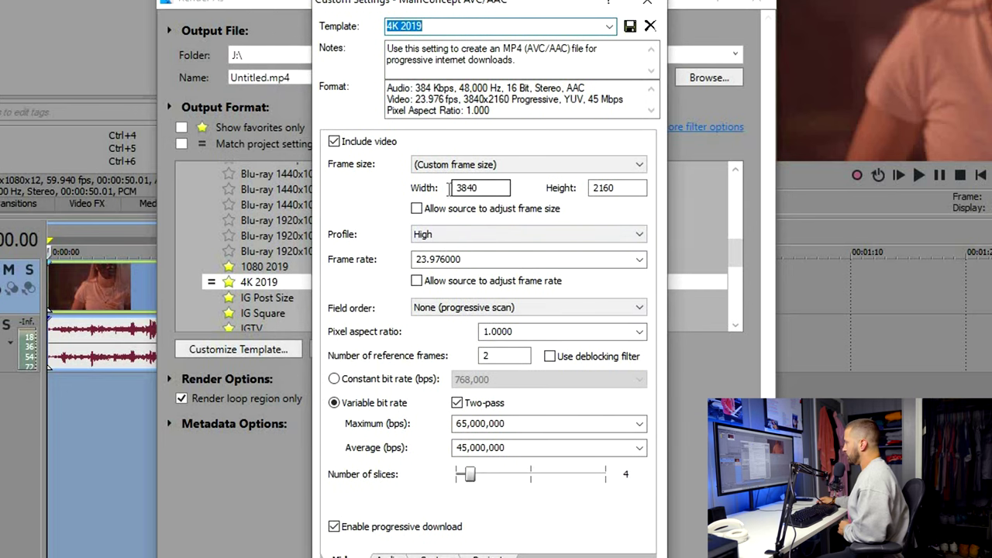
Try 1920 in the frame width field and select the 2160 height value
click(457, 188)
double_click(465, 187)
text(192)
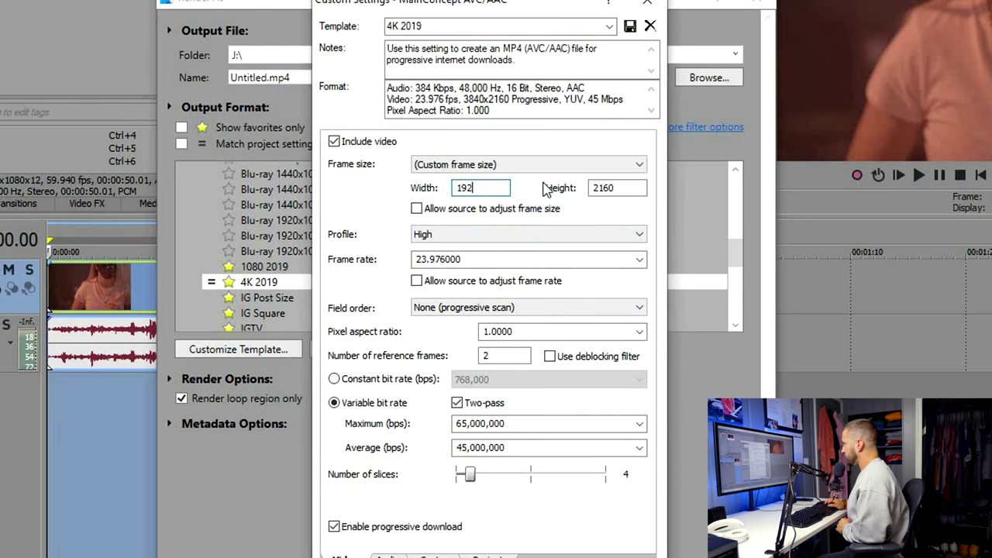
text(0)
double_click(600, 190)
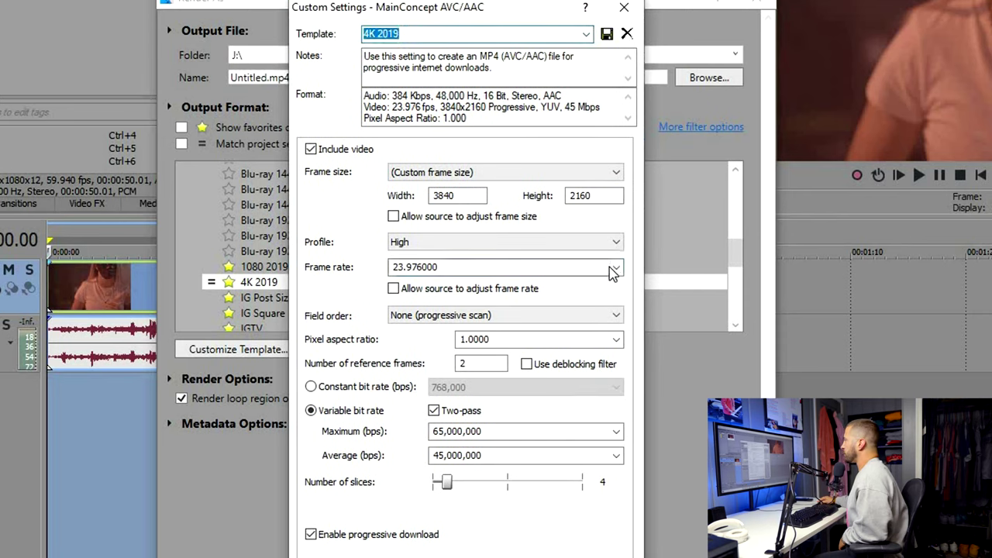
Keep frame rate 23.976 and progressive field order, then select the maximum bitrate value
click(618, 268)
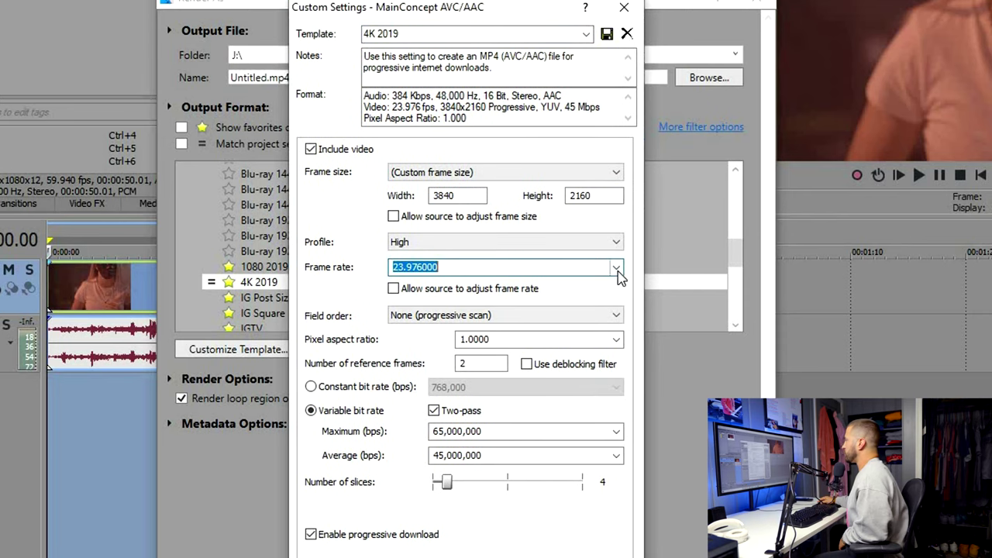
click(618, 268)
click(618, 268)
click(617, 268)
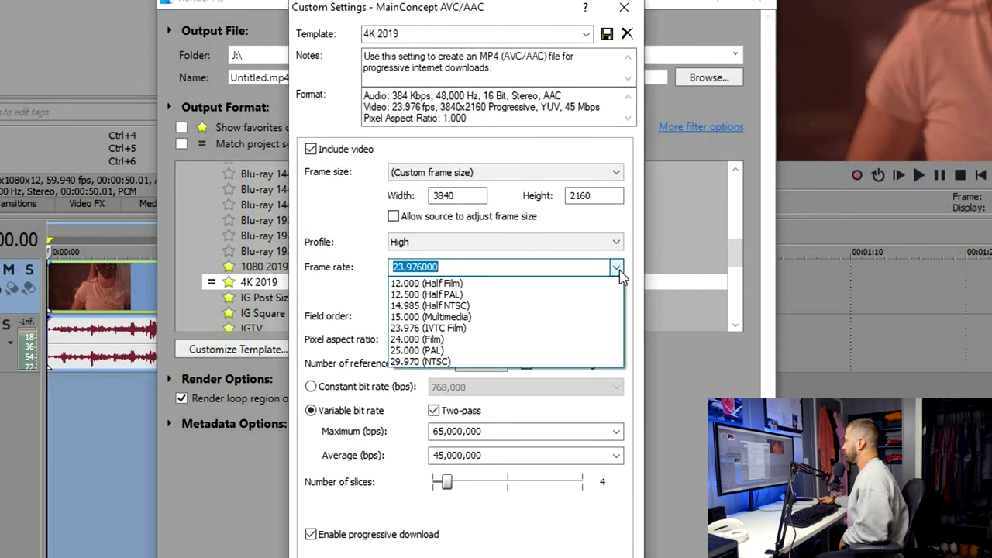
click(503, 329)
click(519, 339)
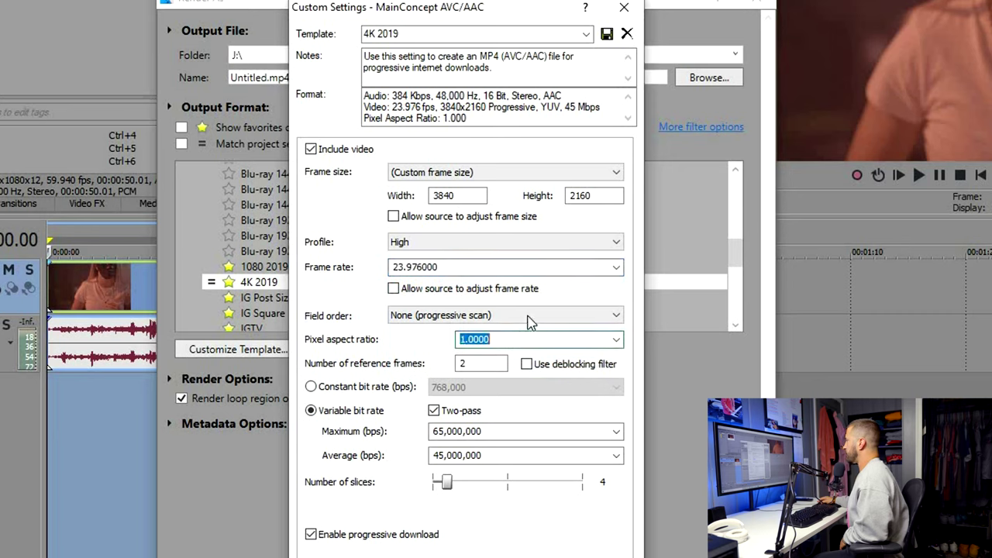
click(528, 316)
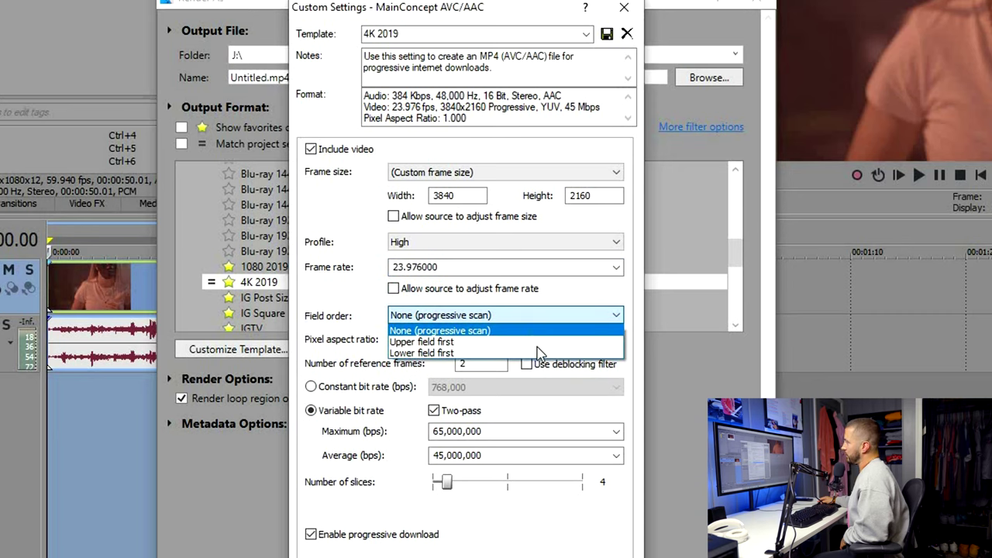
click(540, 361)
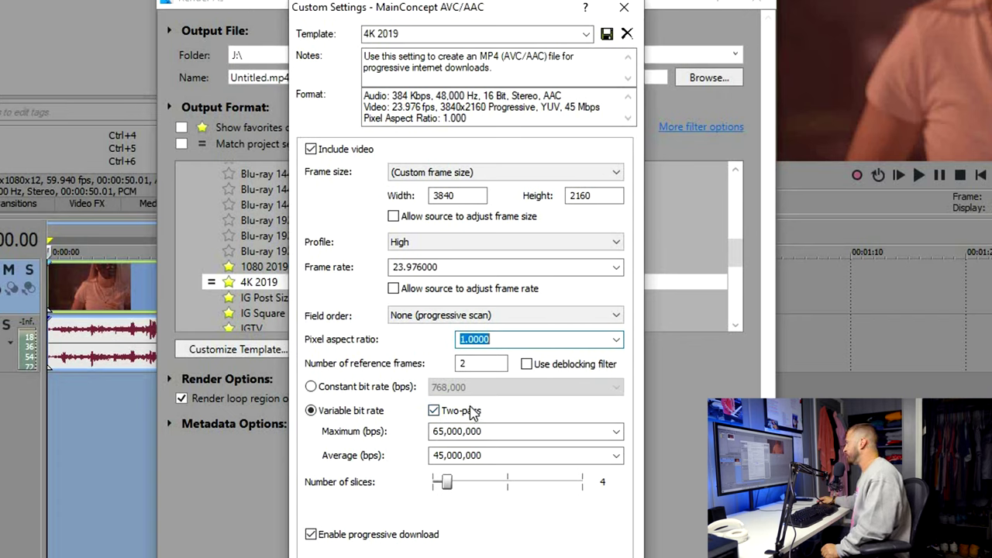
click(611, 434)
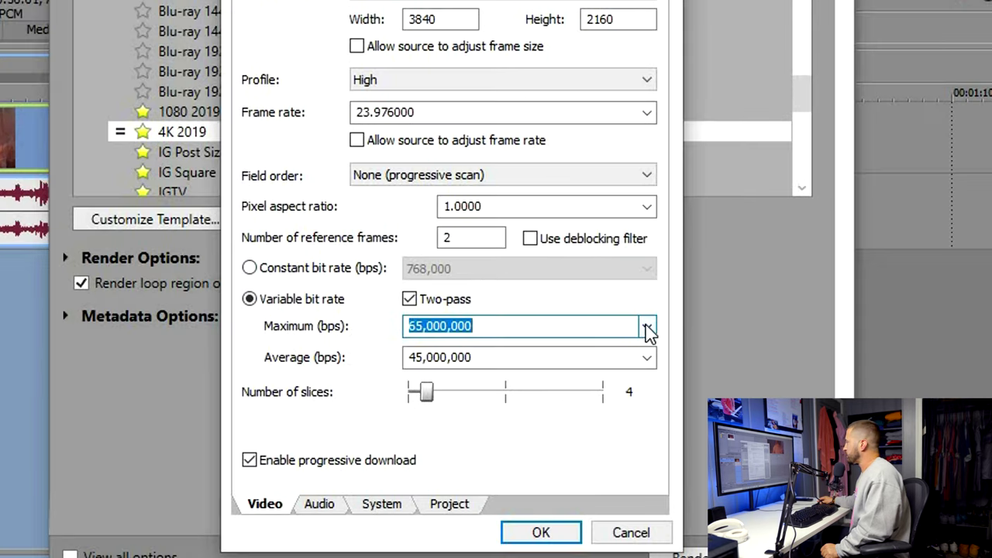
click(649, 329)
click(648, 329)
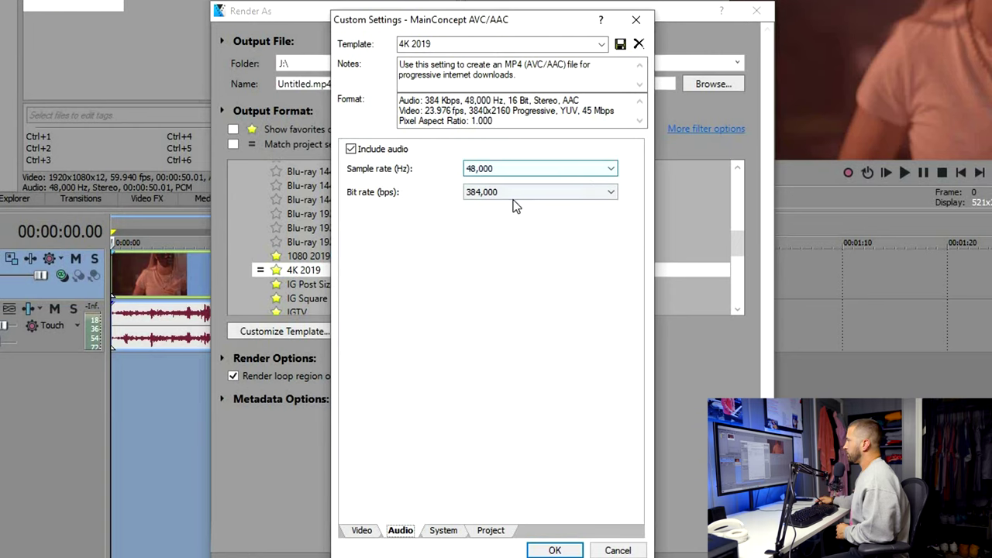
Keep audio at 48,000 Hz, check System settings, and keep Best rendering quality on Project
click(590, 194)
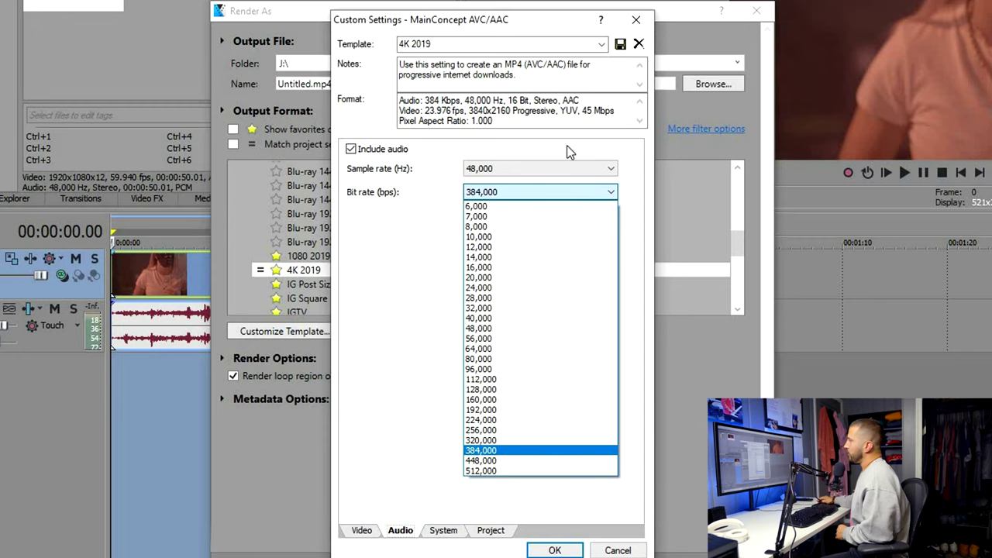
click(582, 171)
click(582, 171)
click(512, 300)
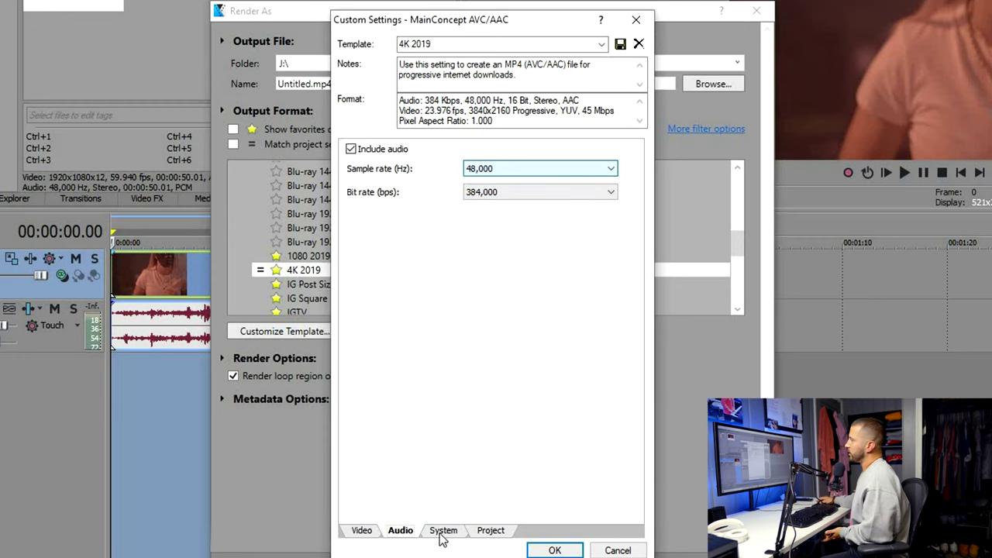
click(442, 533)
click(492, 532)
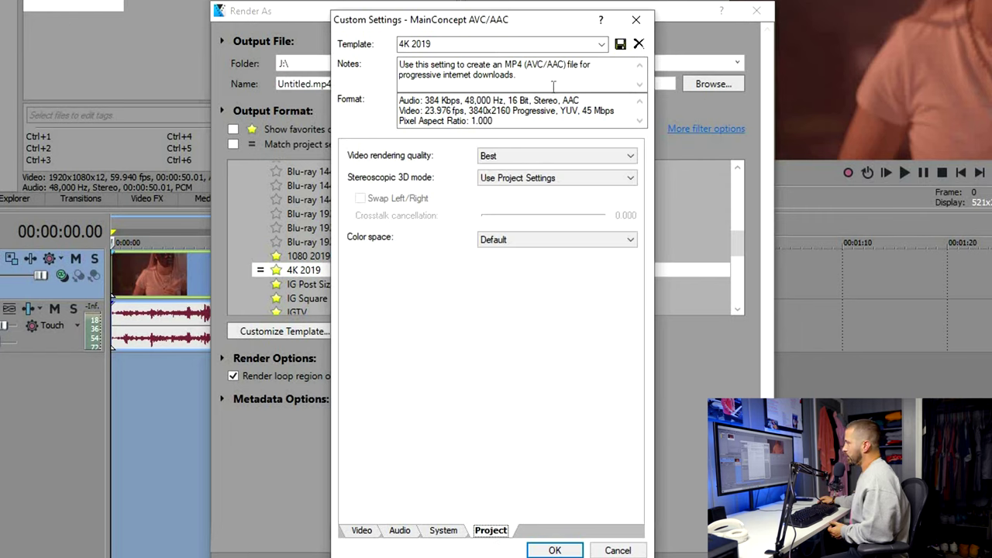
click(552, 155)
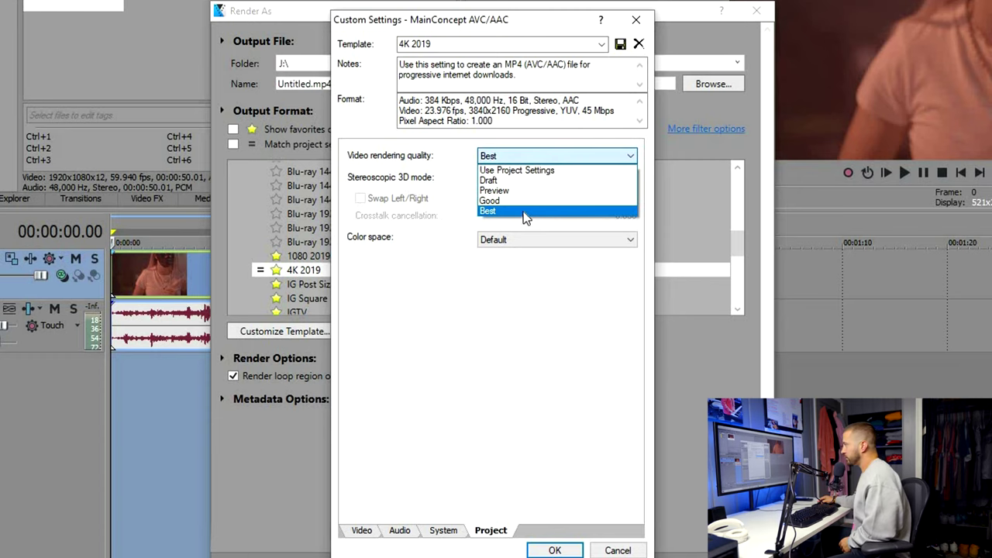
click(524, 210)
Return to the Video settings, then cancel Custom Settings without saving changes
click(362, 531)
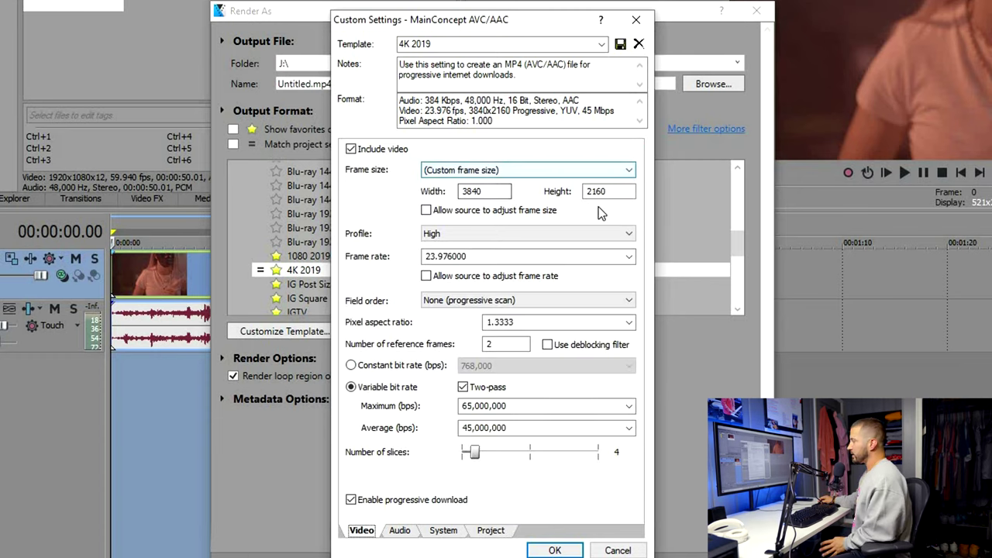
click(486, 192)
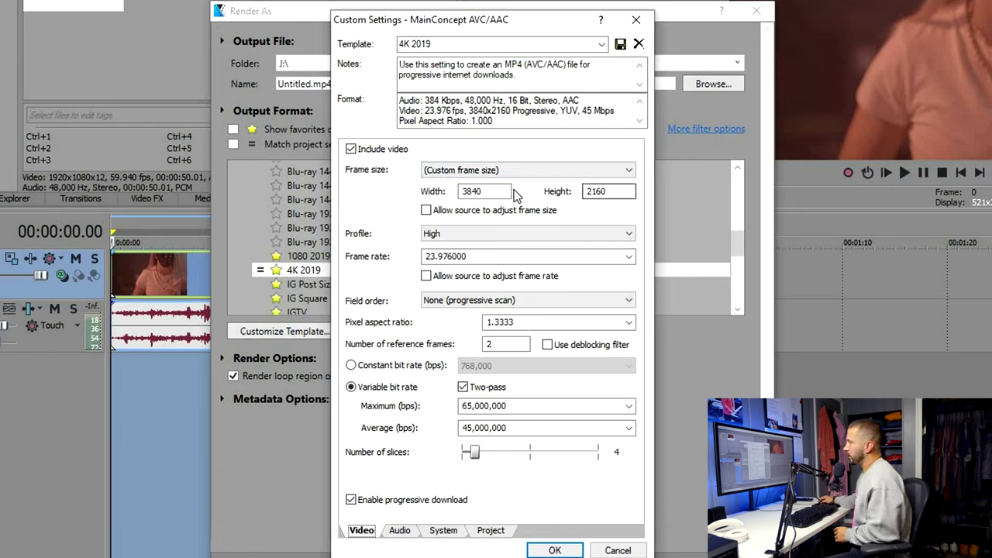
click(524, 409)
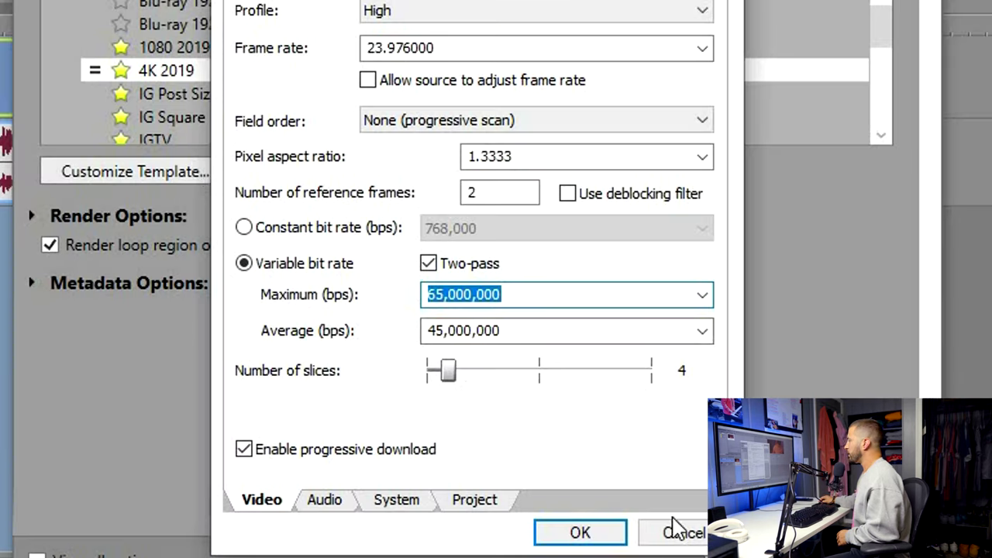
click(618, 550)
Customize the 1080 2019 template and save it as 'MUSIC VIDEO 2020'
click(174, 48)
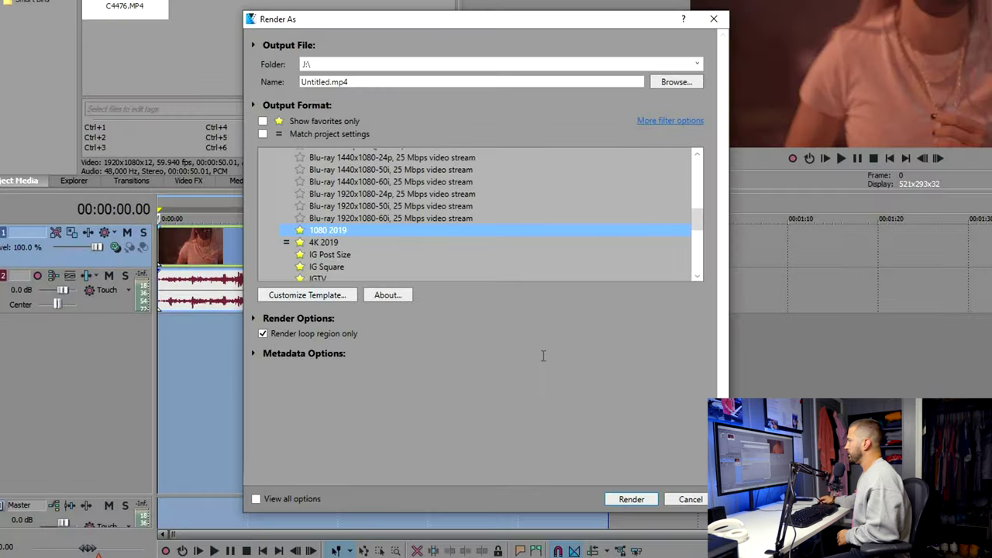
click(136, 171)
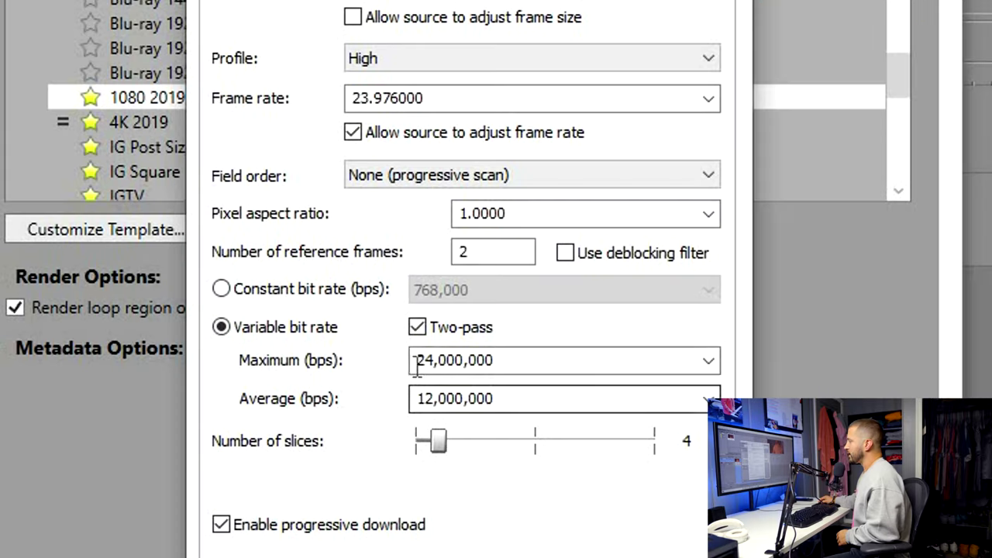
click(417, 366)
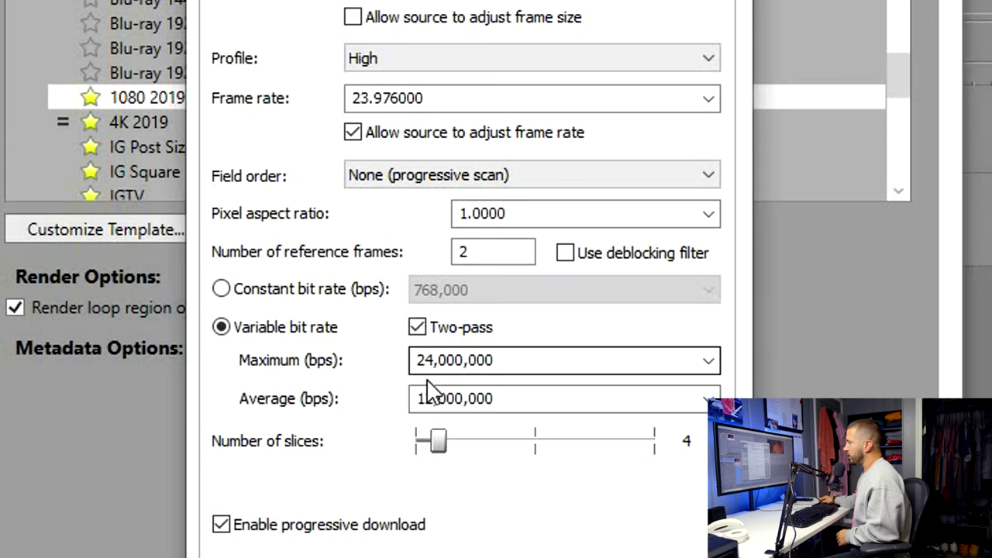
click(439, 396)
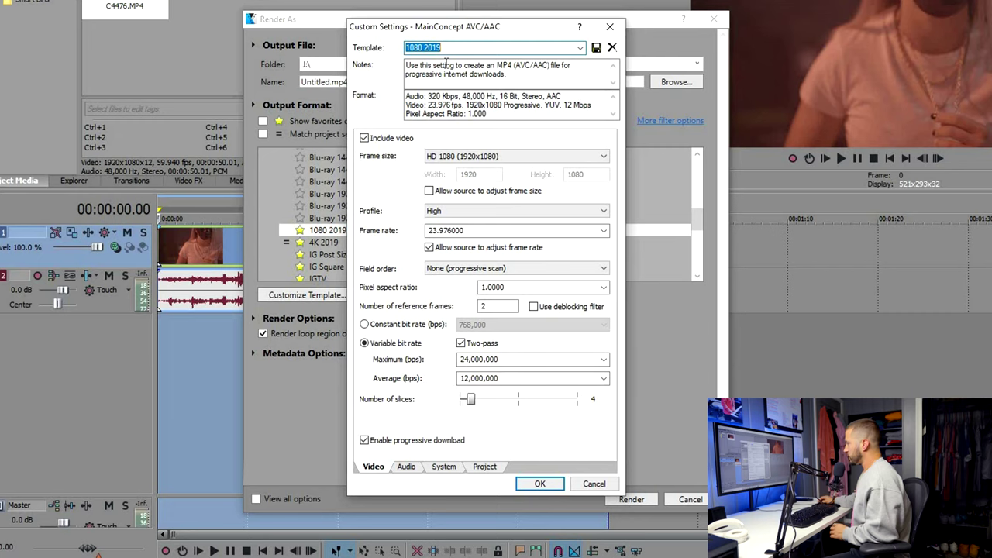
key(BackSpace)
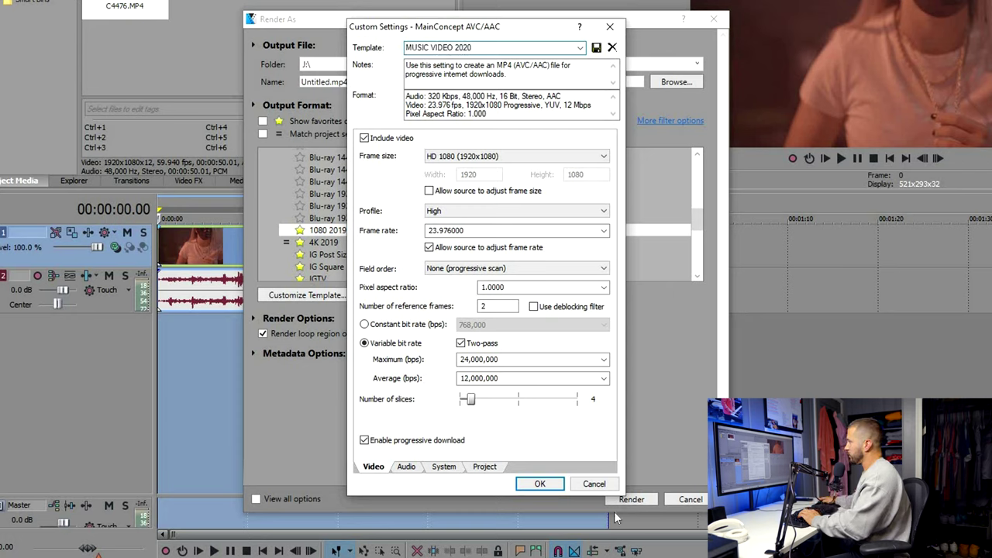
key(Return)
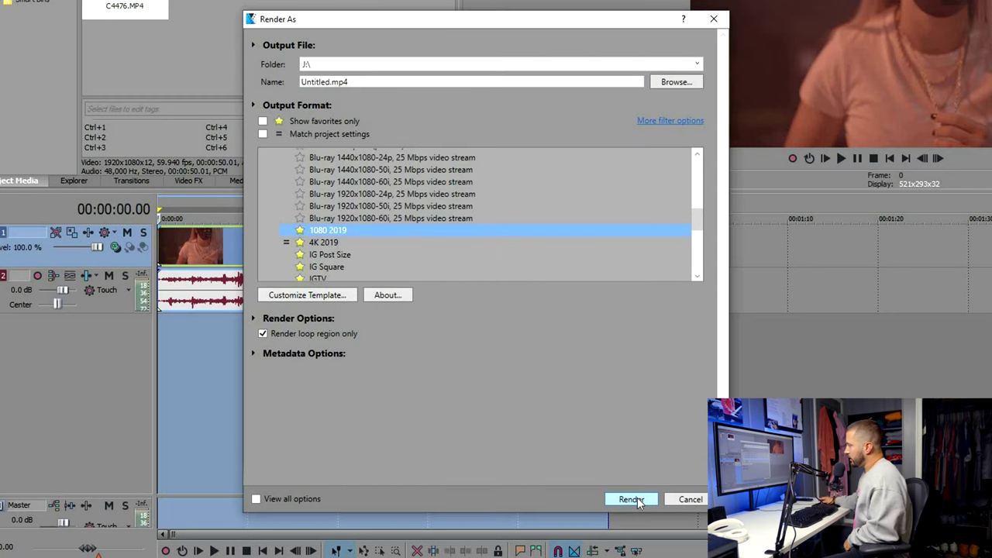